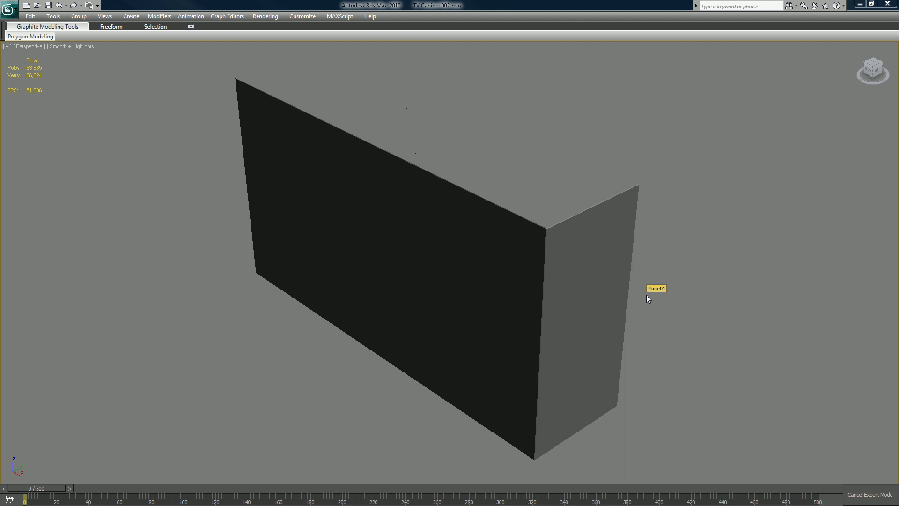
- Advance the TV cabinet animation to frame 500 and turn on edged faces in the perspective view
mouse_move(615, 289)
alt+middle_down()
mouse_move(623, 275)
mouse_move(620, 294)
mouse_move(621, 286)
alt+middle_up()
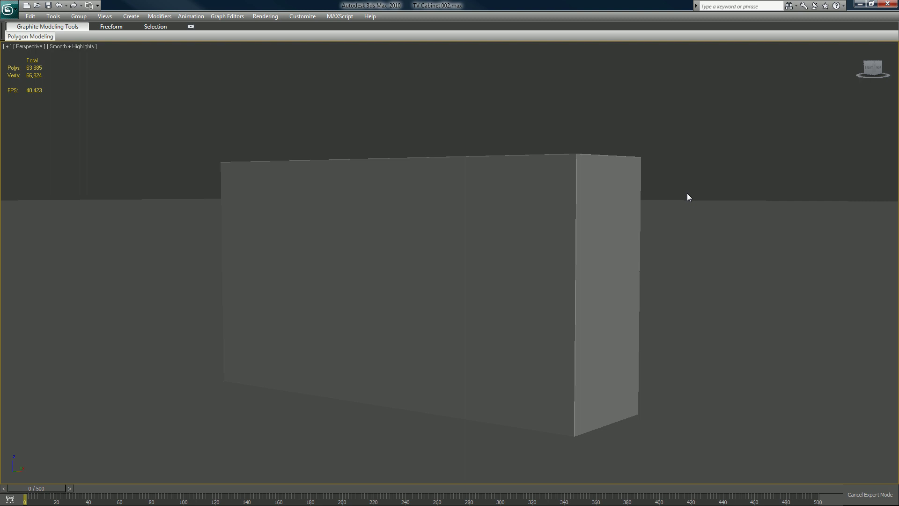
mouse_move(676, 204)
alt+middle_down()
mouse_move(631, 223)
mouse_move(638, 225)
mouse_move(646, 216)
mouse_move(592, 217)
mouse_move(676, 208)
alt+middle_up()
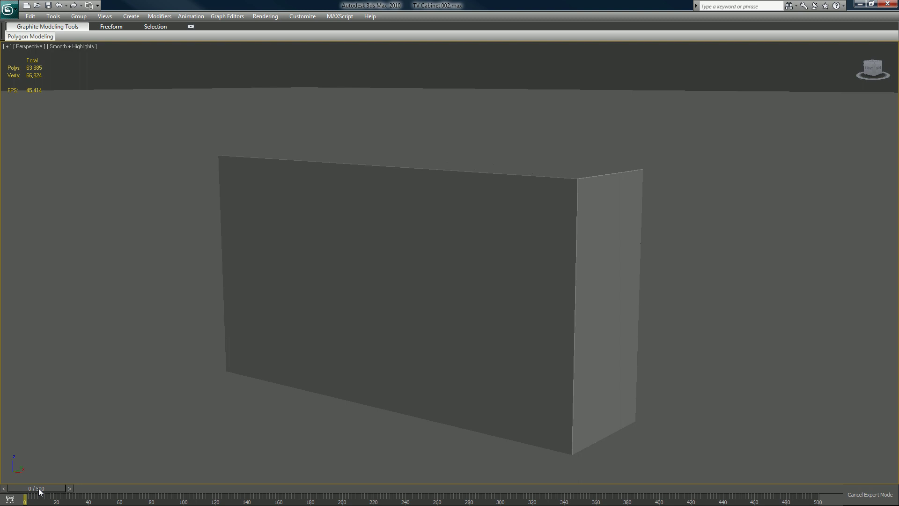
drag(39, 491, 854, 417)
scroll(632, 291, down, 3)
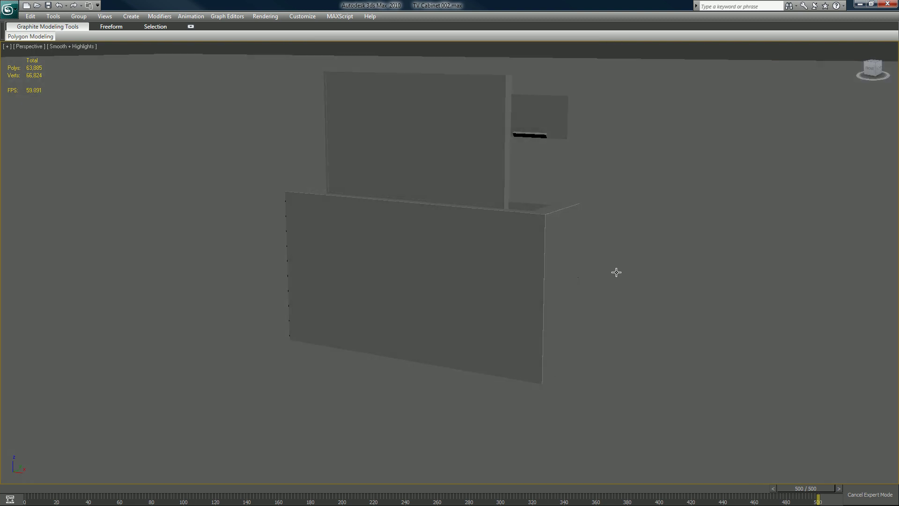
middle_drag(613, 263, 615, 278)
key(F4)
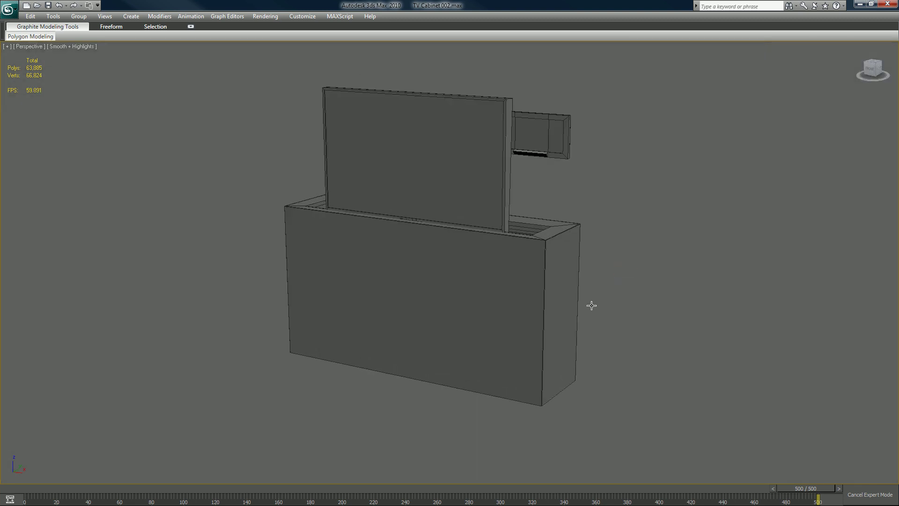
key(F4)
alt+middle_drag(595, 320, 588, 326)
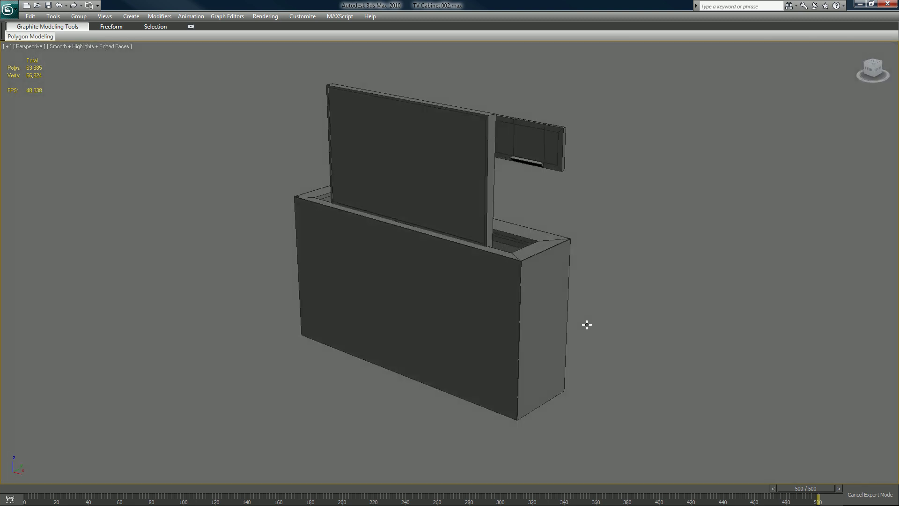
- Examine the raised screen's lift mechanism from behind the cabinet, and return the animation to frame 0
drag(795, 491, 853, 437)
key(7)
alt+middle_drag(570, 265, 518, 290)
scroll(486, 290, up, 5)
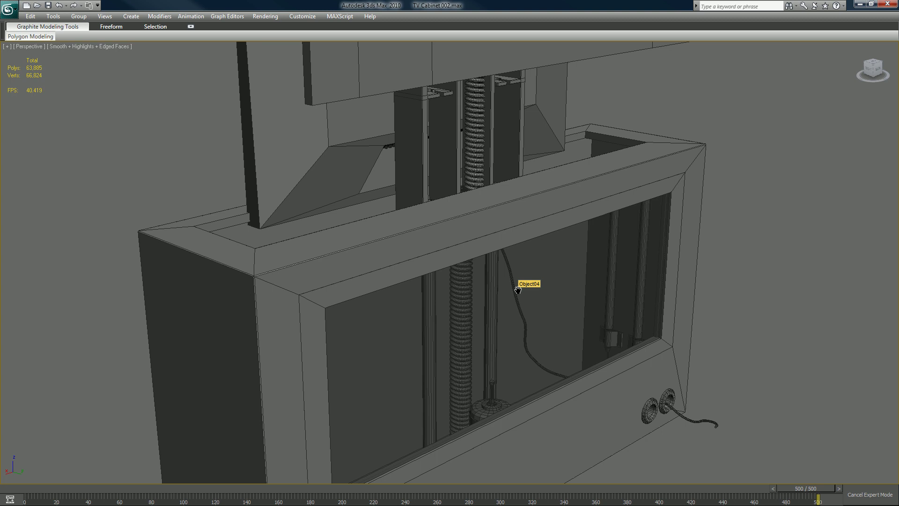
scroll(424, 244, down, 3)
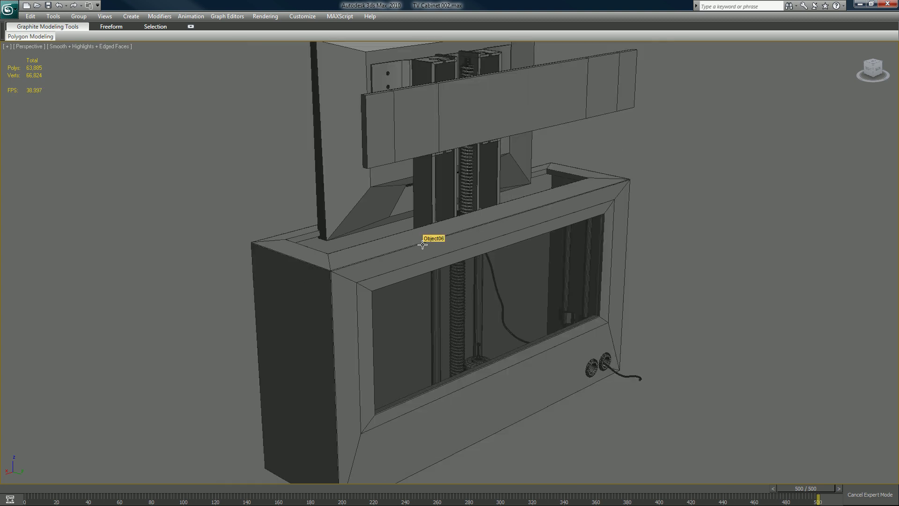
drag(288, 485, 1, 451)
key(7)
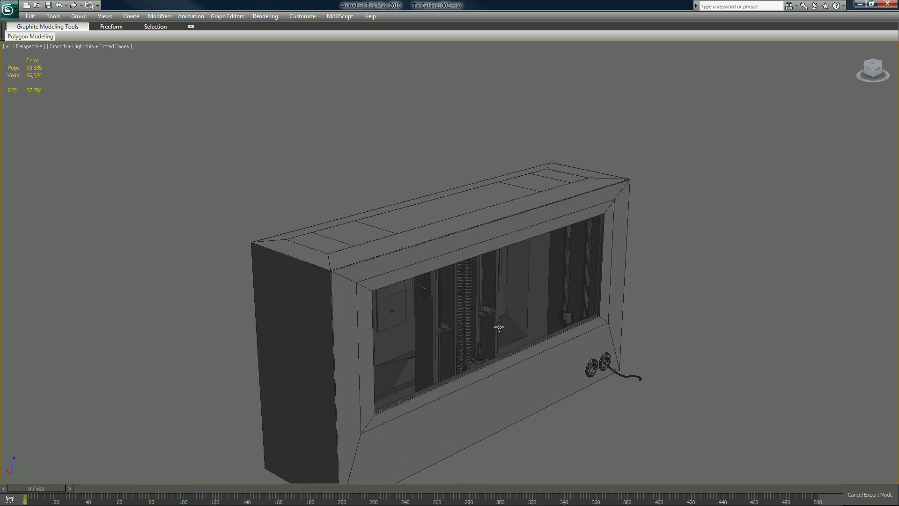
- Select the cabinet's lid, outer body and inner panel, invert the selection, and isolate the internal parts
alt+middle_drag(499, 327, 494, 325)
click(471, 203)
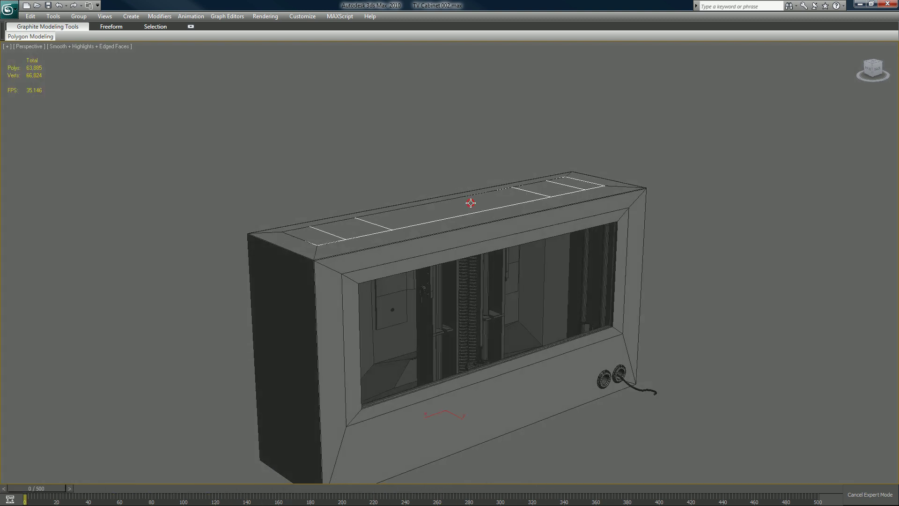
ctrl+click(328, 252)
ctrl+click(357, 273)
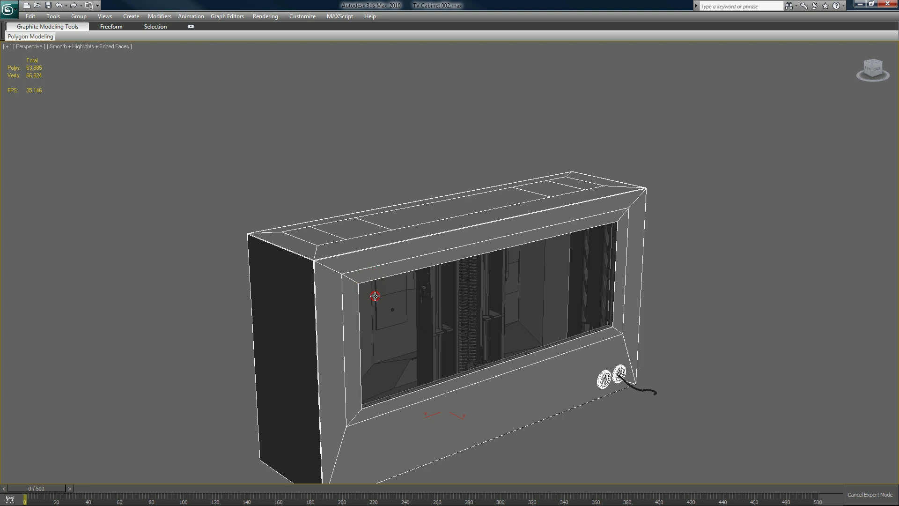
ctrl+click(375, 296)
click(221, 293)
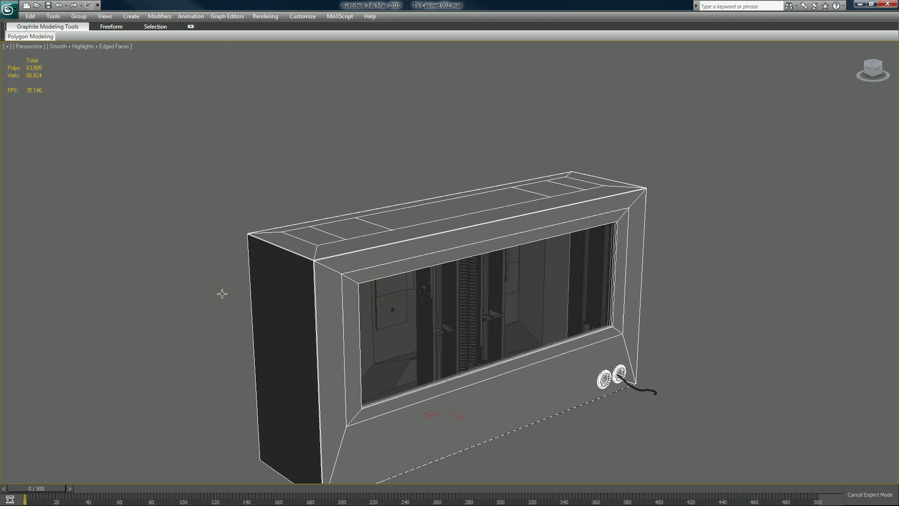
key(ctrl+i)
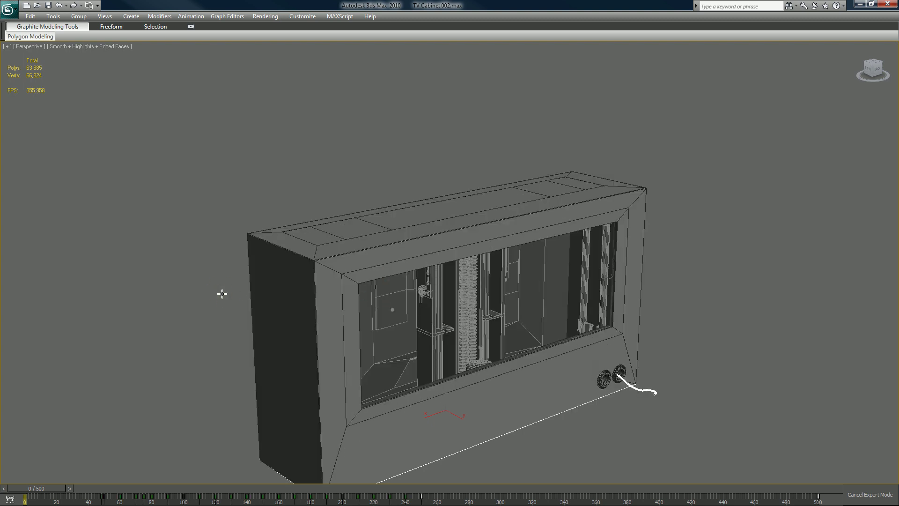
key(alt+q)
click(655, 199)
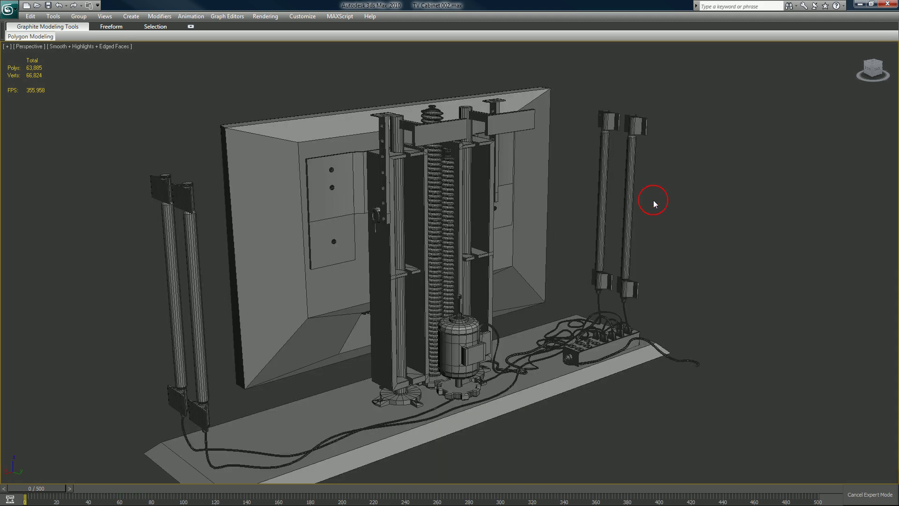
- Examine the motor, the power strip and the tangled cables on the cabinet's base plate
scroll(543, 238, up, 2)
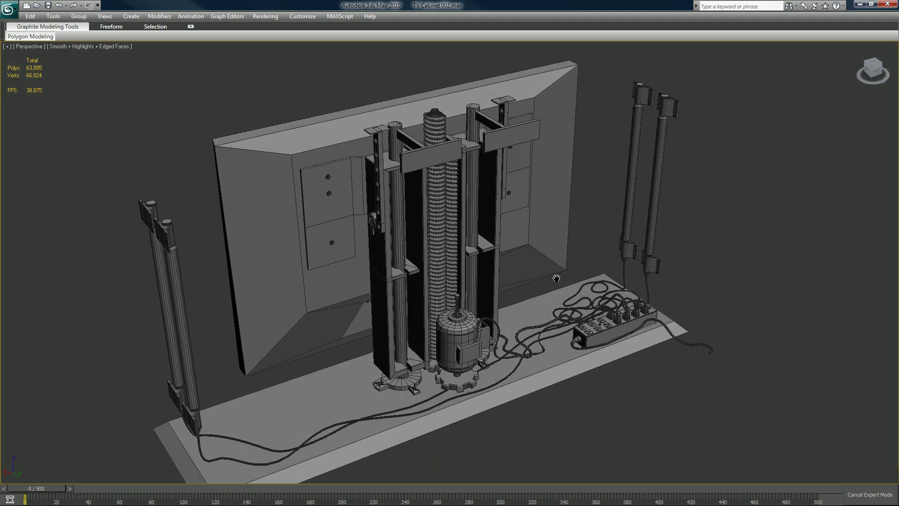
middle_drag(552, 271, 484, 209)
scroll(486, 212, up, 2)
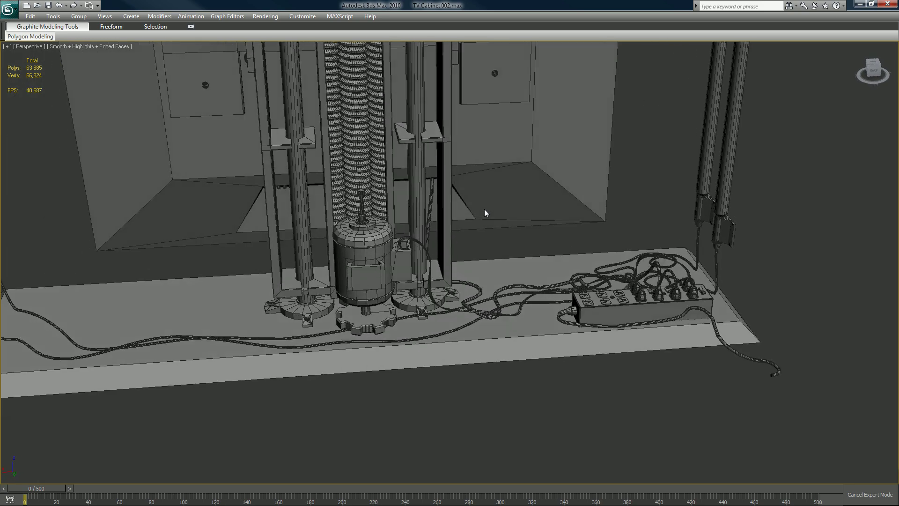
middle_drag(530, 245, 435, 275)
scroll(529, 246, up, 2)
scroll(456, 217, up, 2)
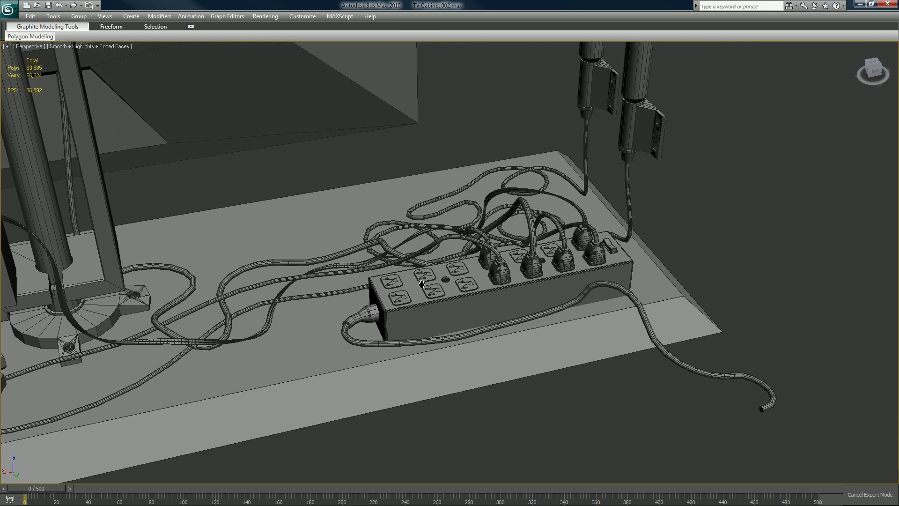
scroll(421, 283, up, 2)
alt+middle_drag(538, 248, 493, 242)
scroll(492, 242, down, 2)
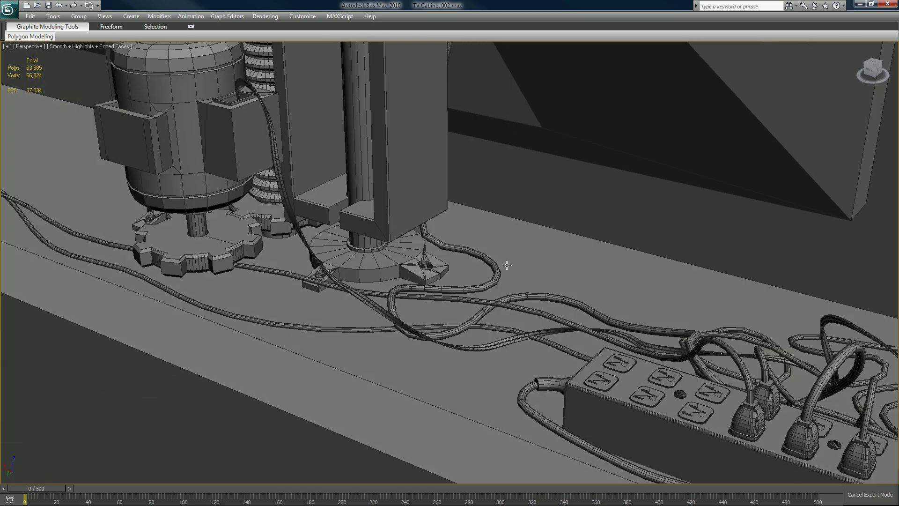
middle_drag(531, 291, 294, 174)
scroll(576, 220, down, 2)
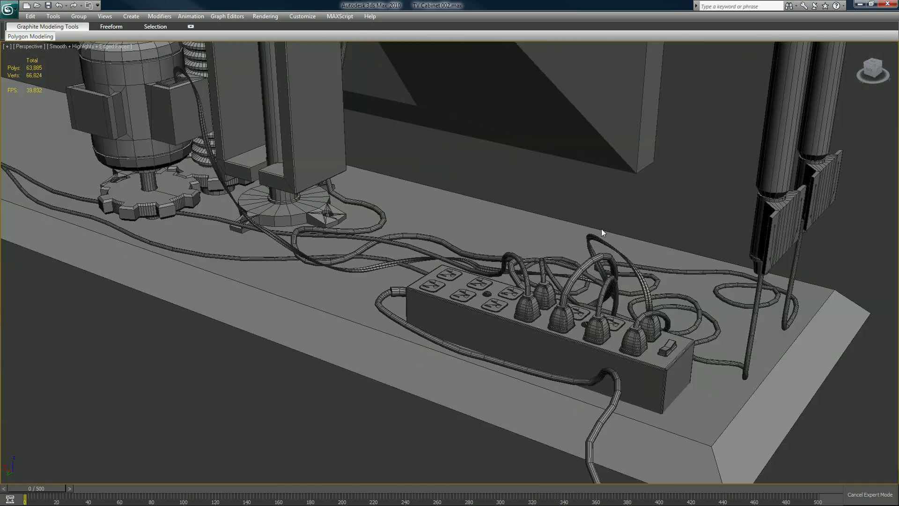
alt+middle_drag(601, 228, 642, 217)
scroll(609, 225, down, 2)
scroll(360, 231, down, 2)
- Play the lift animation while viewing the threaded columns and brackets behind the screen up close
middle_drag(262, 321, 351, 501)
scroll(349, 42, up, 3)
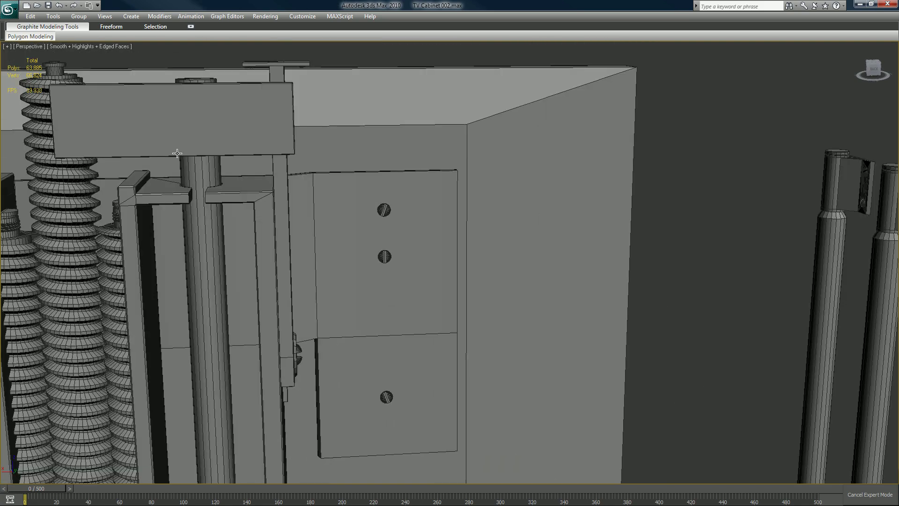
middle_drag(177, 153, 391, 167)
key(slash)
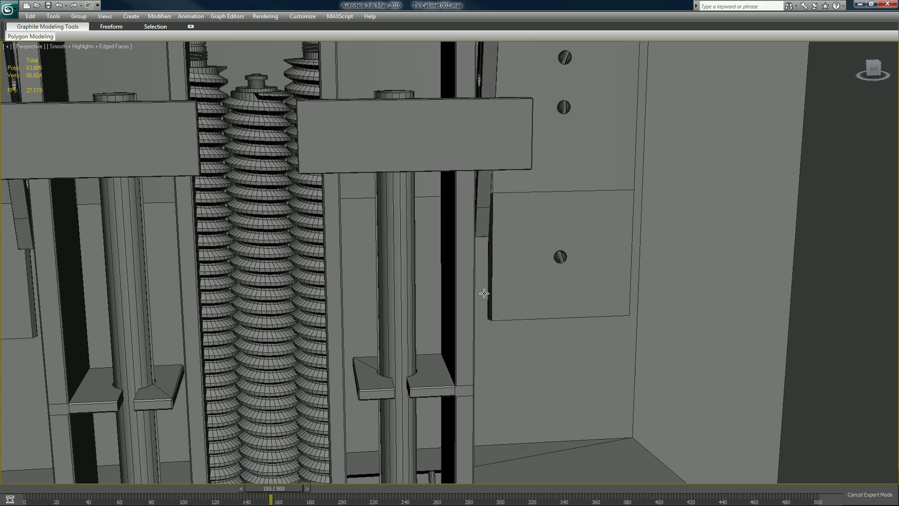
- Select the cable hanging from the screen, view its movement through frame 500, and deselect it
scroll(484, 293, down, 10)
middle_drag(484, 294, 484, 253)
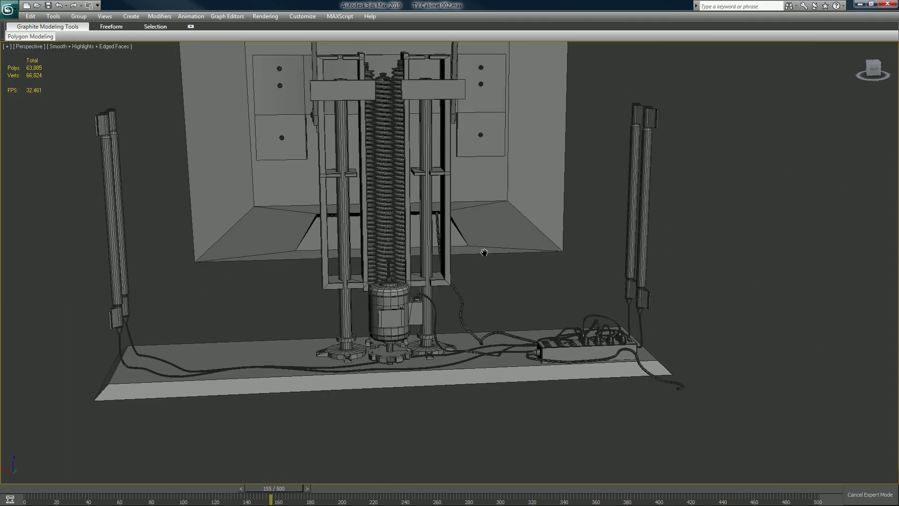
scroll(395, 336, up, 10)
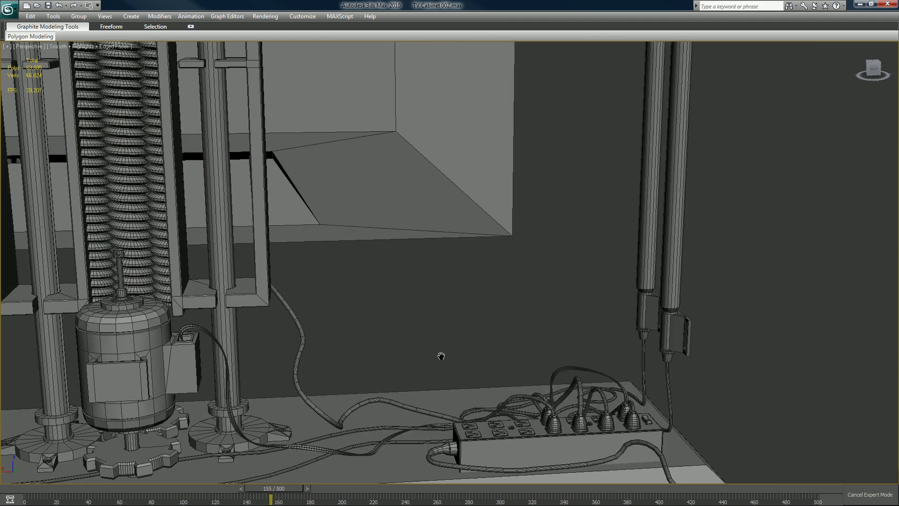
middle_drag(441, 356, 355, 288)
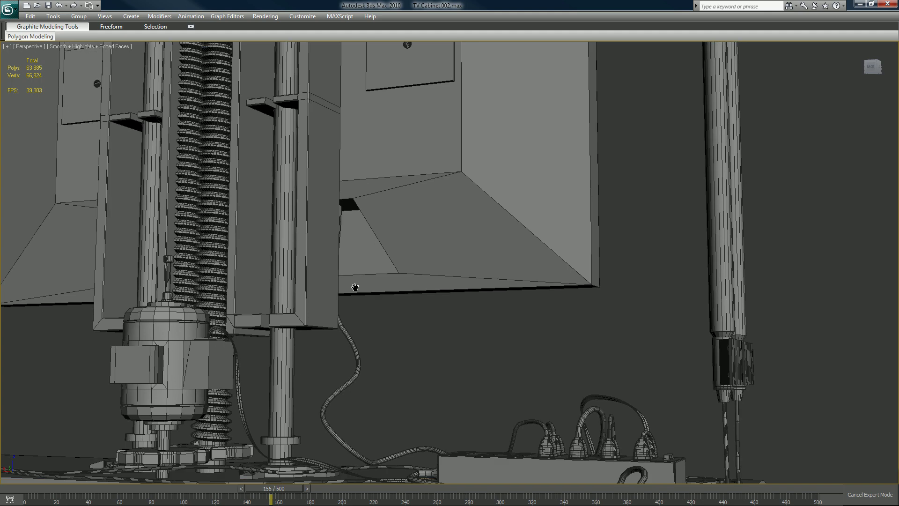
scroll(354, 287, up, 2)
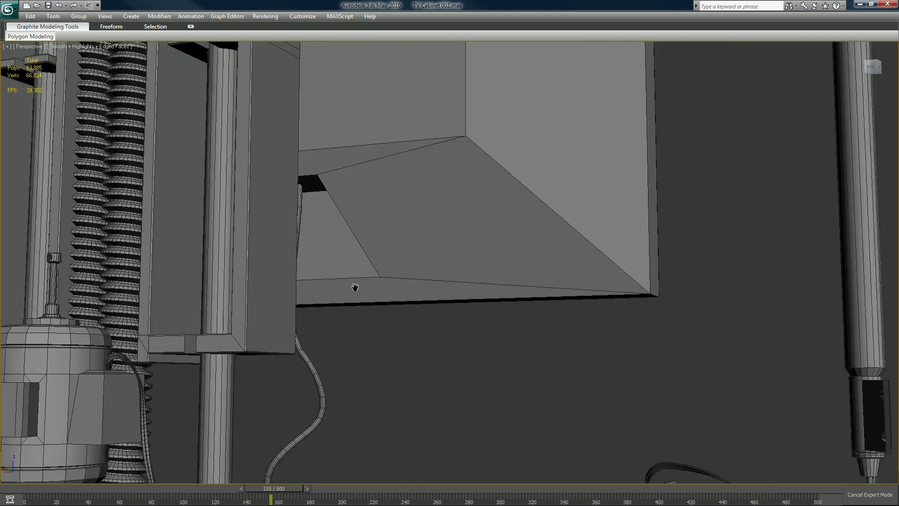
click(319, 390)
drag(279, 492, 447, 489)
key(slash)
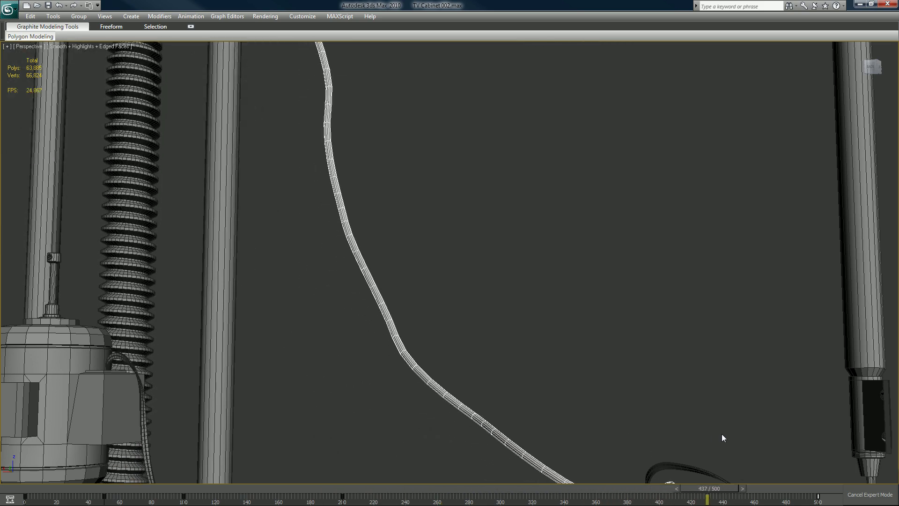
scroll(360, 300, down, 6)
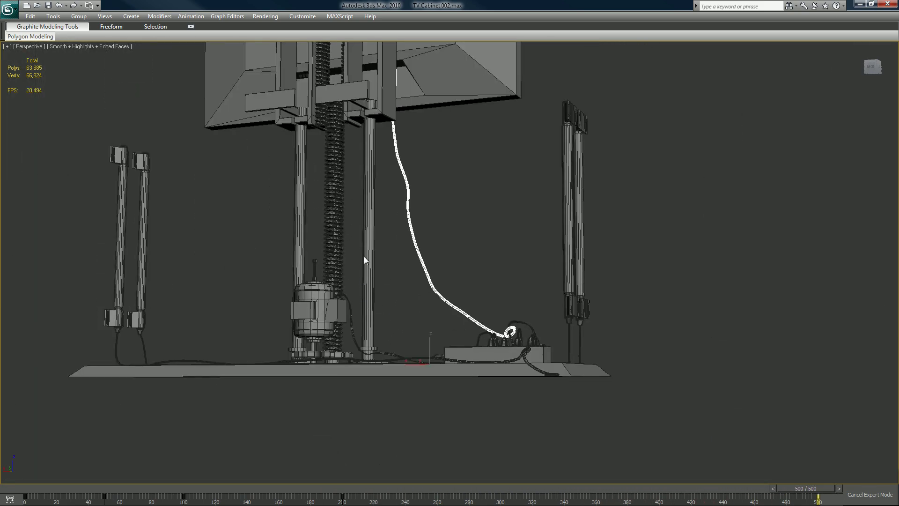
alt+middle_drag(364, 245, 311, 175)
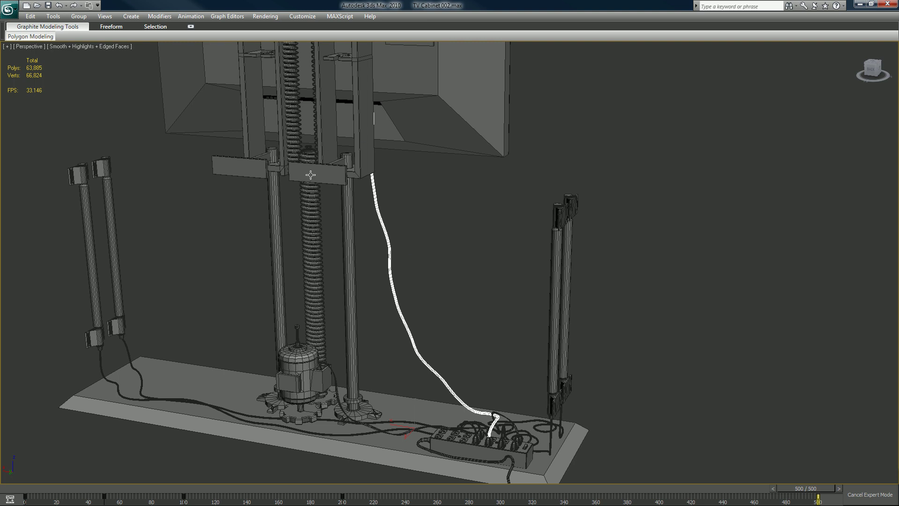
click(235, 284)
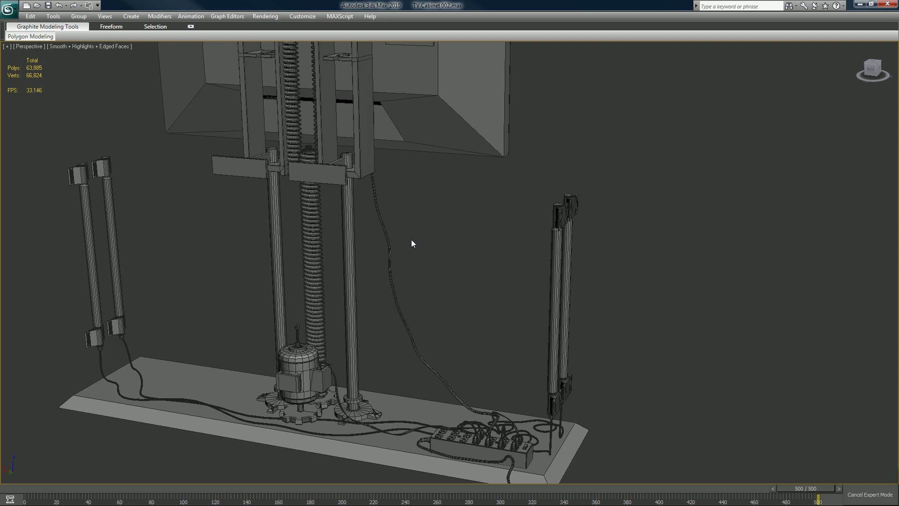
drag(412, 239, 378, 273)
click(471, 252)
- Open the recent scene Wire Tutorial Start.max without saving the changes to the current one
click(7, 14)
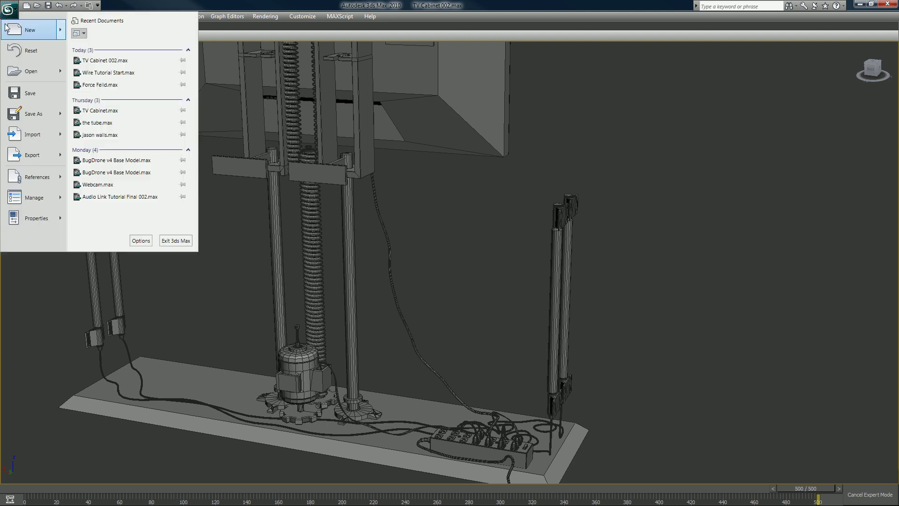
mouse_move(30, 30)
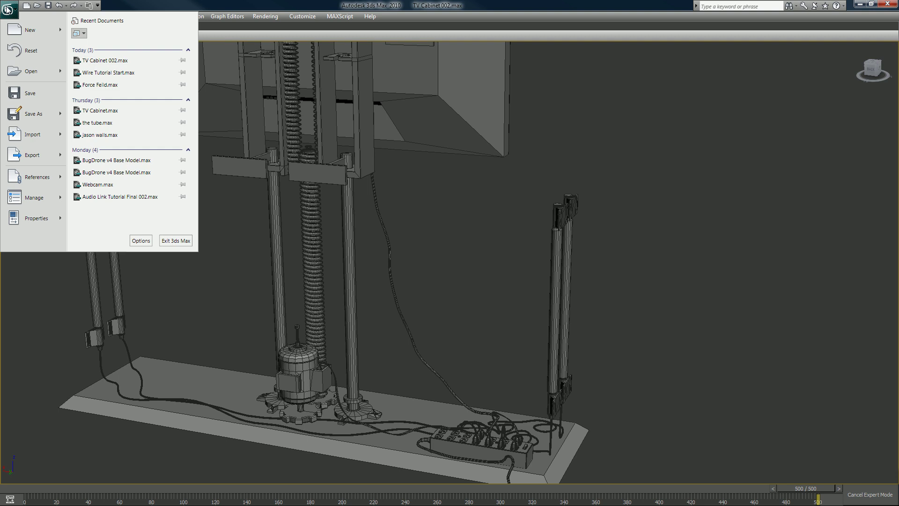
click(107, 73)
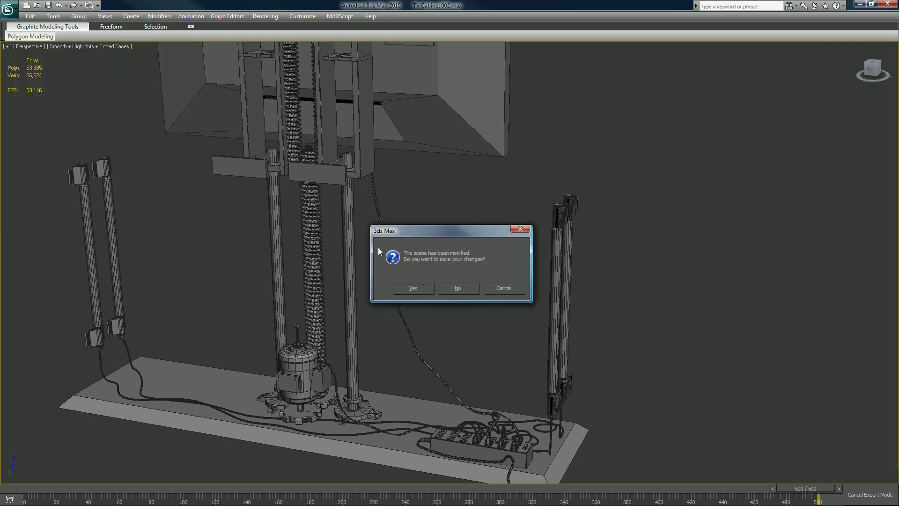
click(454, 288)
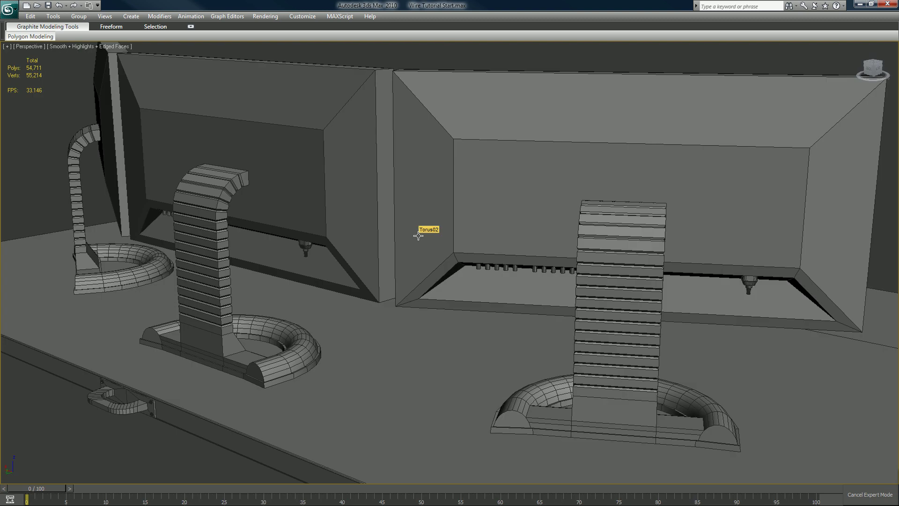
- View the whole desk with its three monitors from behind, and select the monitor nearest the vertical wires
scroll(418, 236, down, 4)
scroll(418, 236, down, 3)
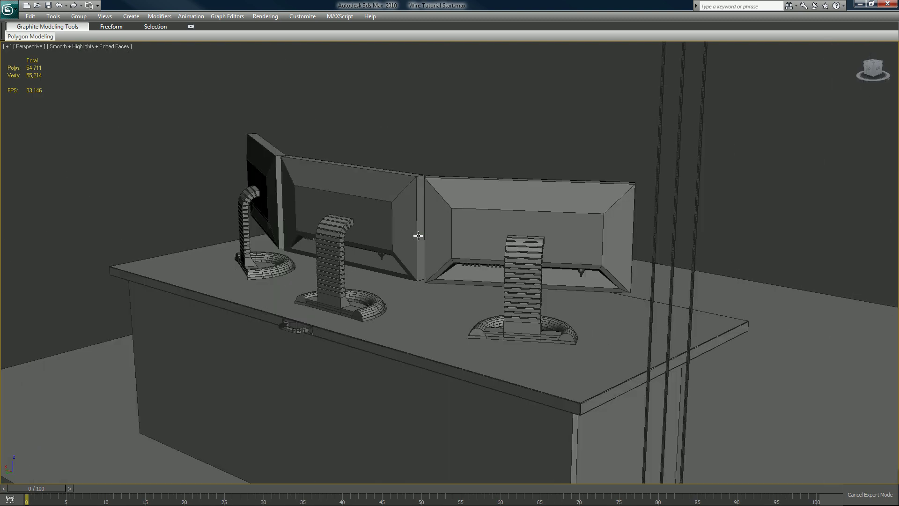
alt+middle_drag(418, 236, 439, 167)
scroll(433, 184, down, 3)
scroll(438, 167, up, 2)
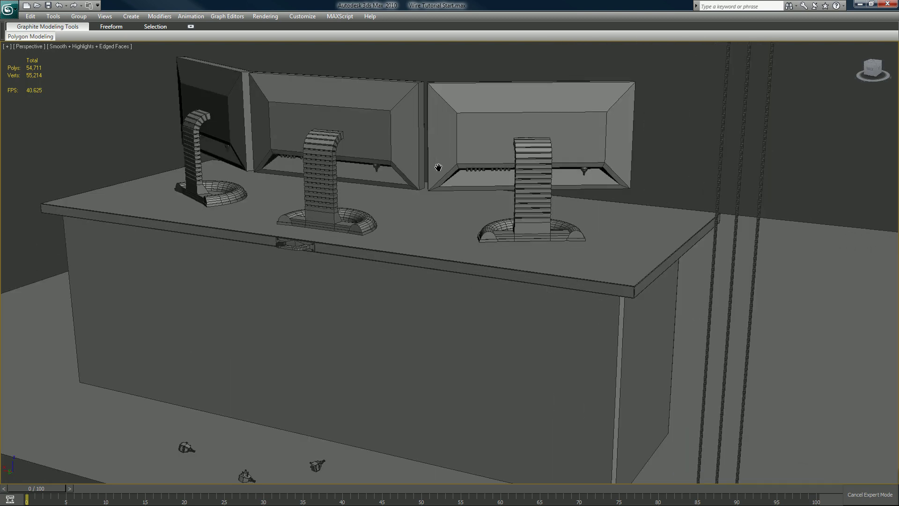
scroll(445, 170, up, 2)
click(499, 159)
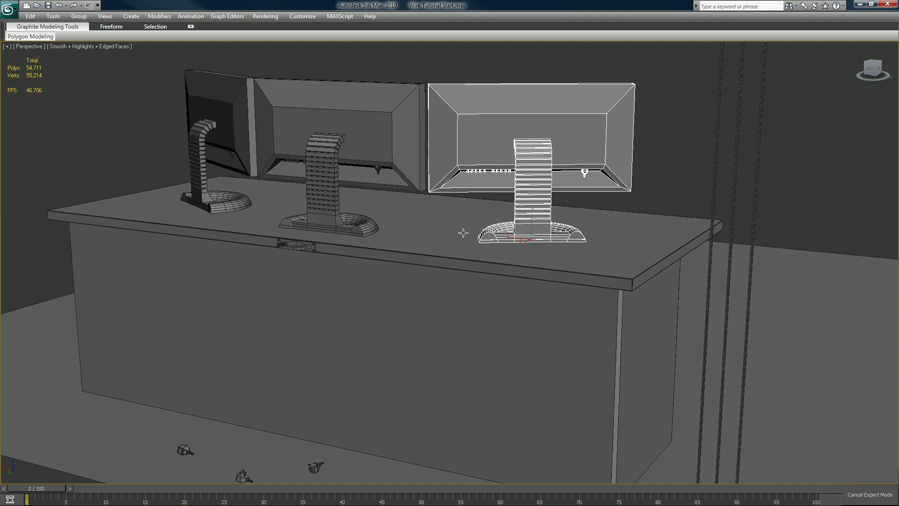
- Examine the desk and its three monitors from behind, above and the front side
mouse_move(394, 274)
alt+middle_down()
mouse_move(372, 273)
mouse_move(382, 274)
alt+middle_up()
scroll(395, 245, up, 2)
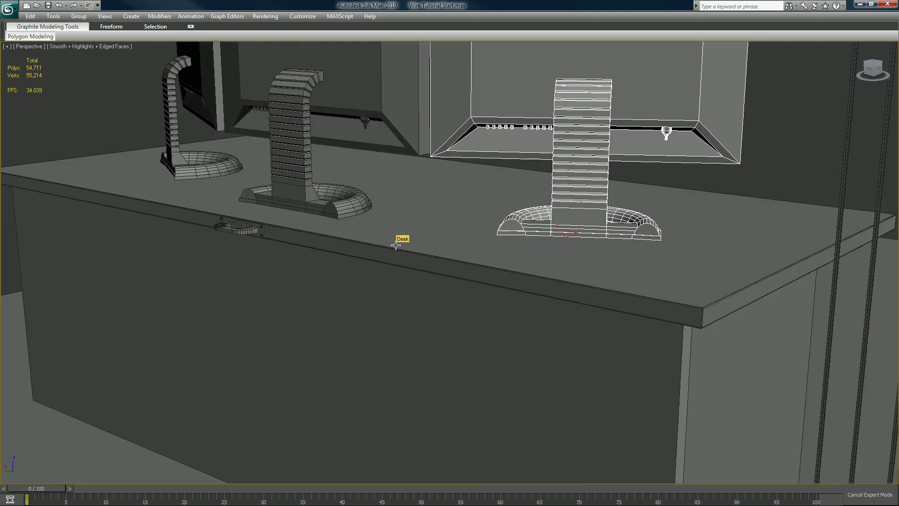
alt+middle_drag(426, 235, 431, 211)
scroll(454, 206, down, 2)
scroll(476, 204, down, 2)
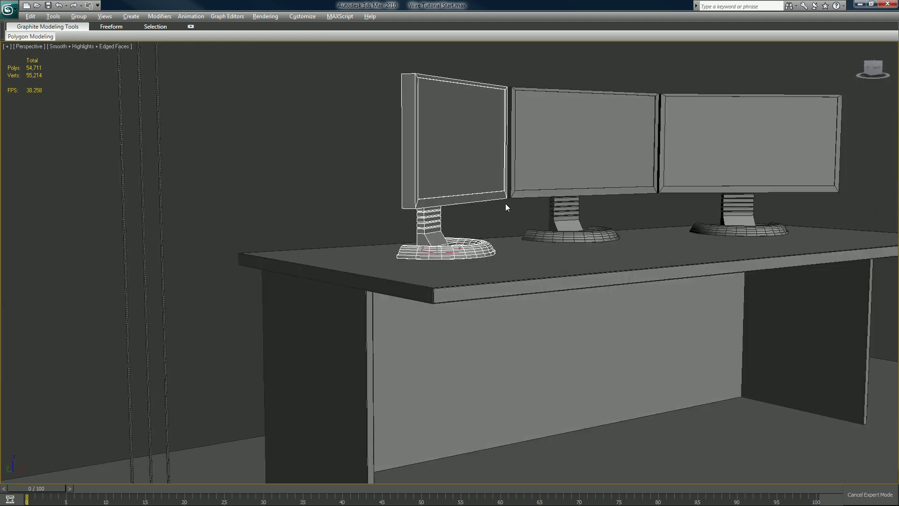
alt+middle_drag(506, 202, 382, 252)
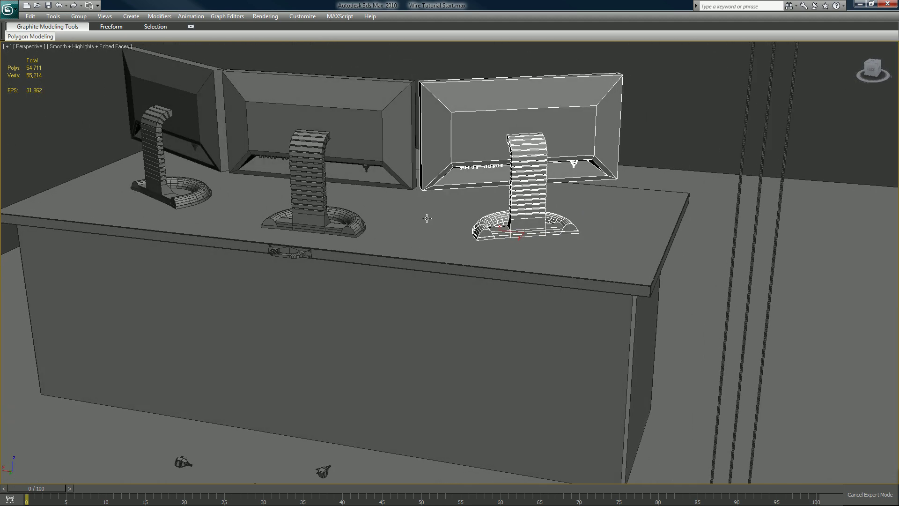
alt+middle_drag(427, 218, 465, 238)
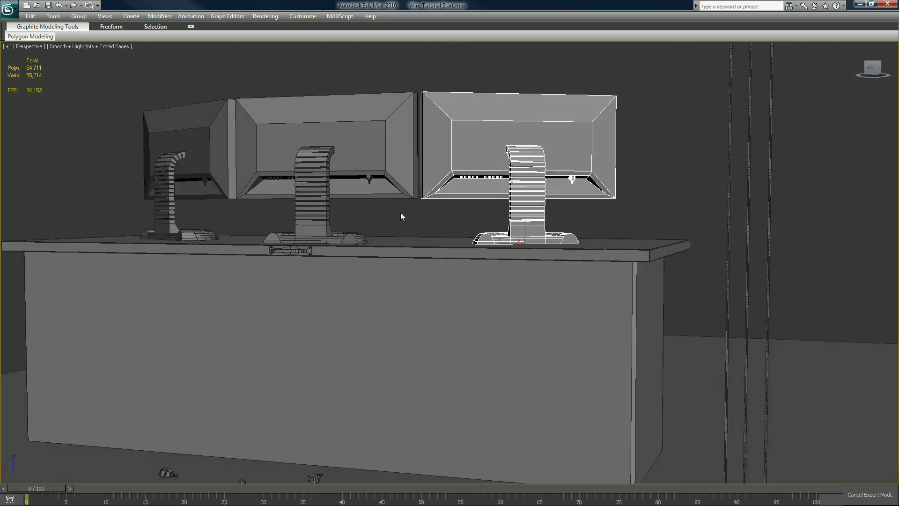
- Deselect the monitor, then select the desk to inspect the cable bracket on its rear edge
middle_drag(401, 212, 425, 272)
scroll(412, 251, up, 2)
scroll(380, 254, up, 2)
click(844, 67)
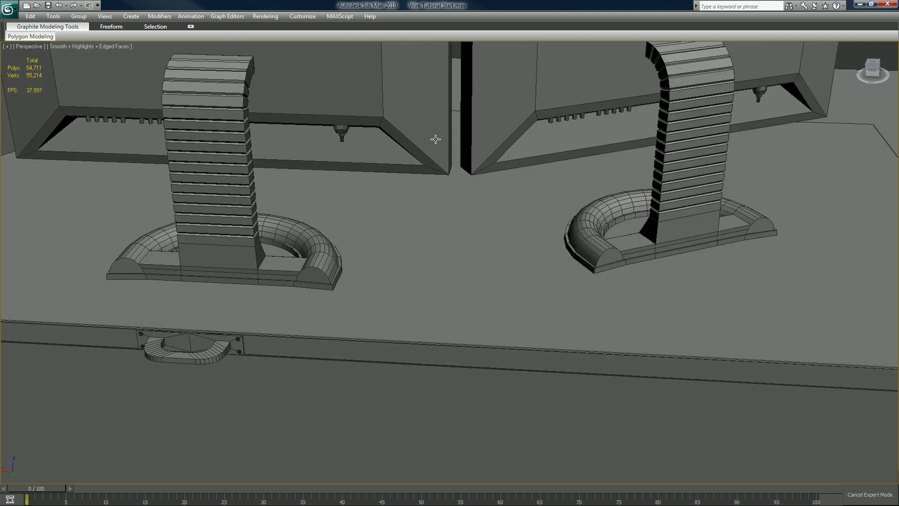
middle_drag(230, 169, 494, 174)
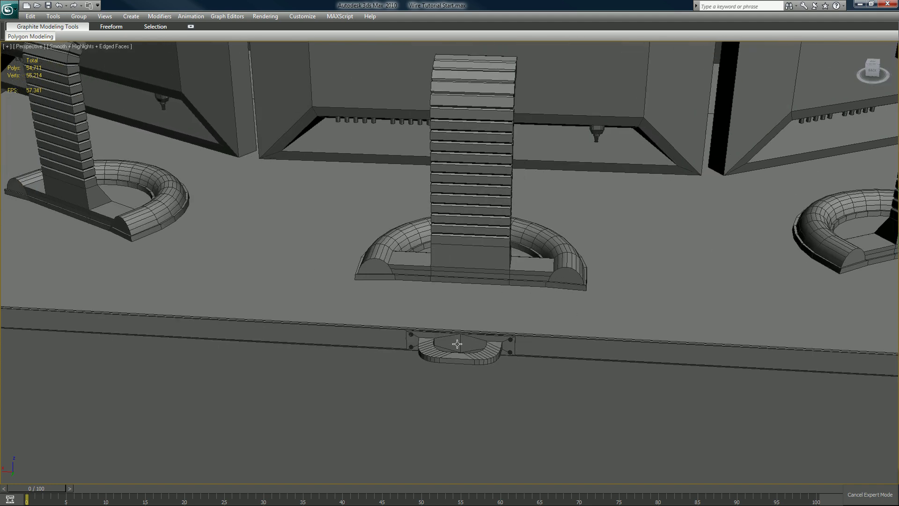
click(436, 349)
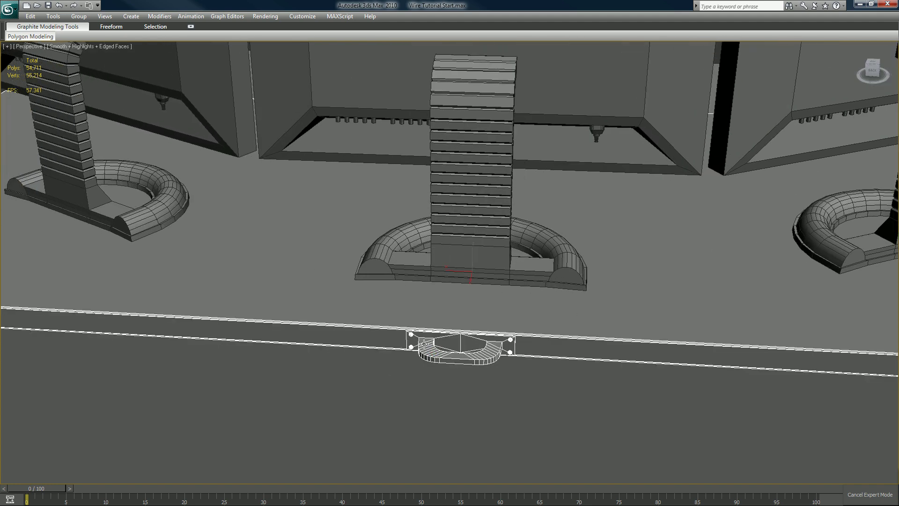
key(z)
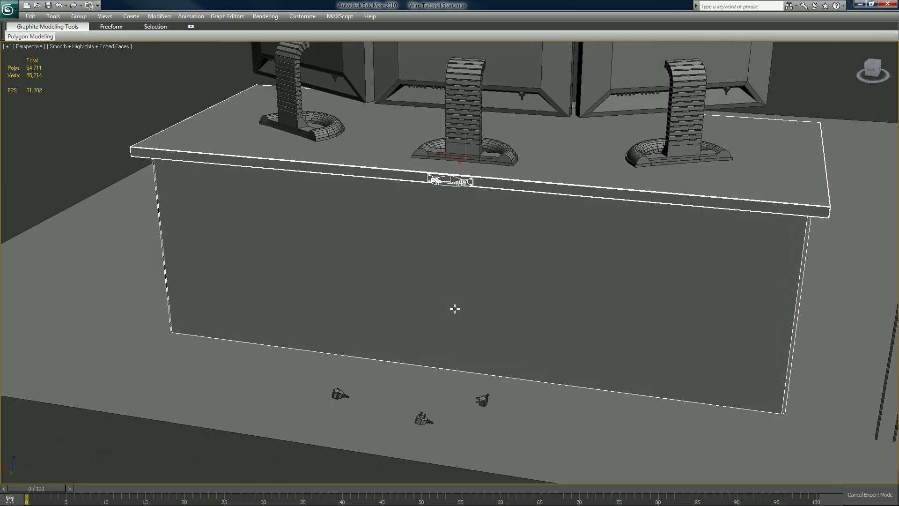
- Select the middle plug on the floor behind the desk and inspect all three plugs up close
alt+middle_drag(455, 308, 458, 303)
scroll(444, 418, up, 3)
middle_drag(444, 418, 448, 291)
middle_drag(451, 362, 455, 287)
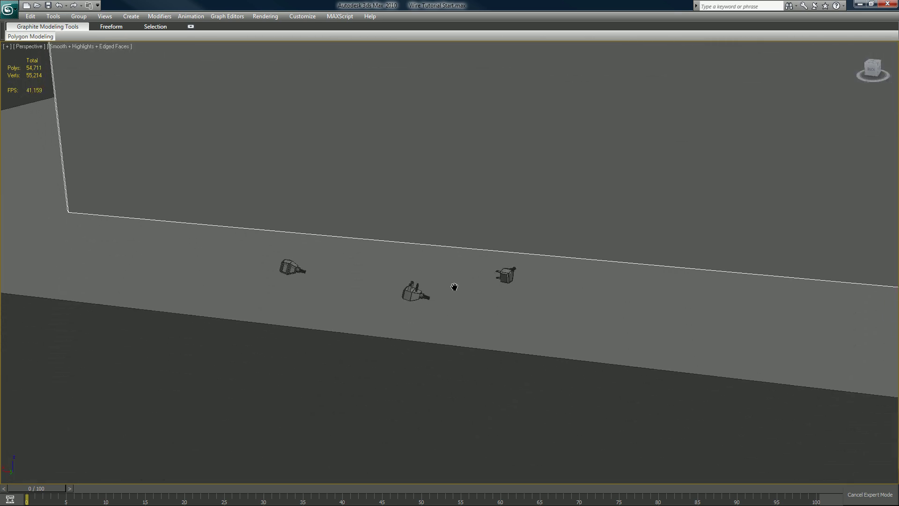
scroll(454, 287, up, 4)
click(368, 326)
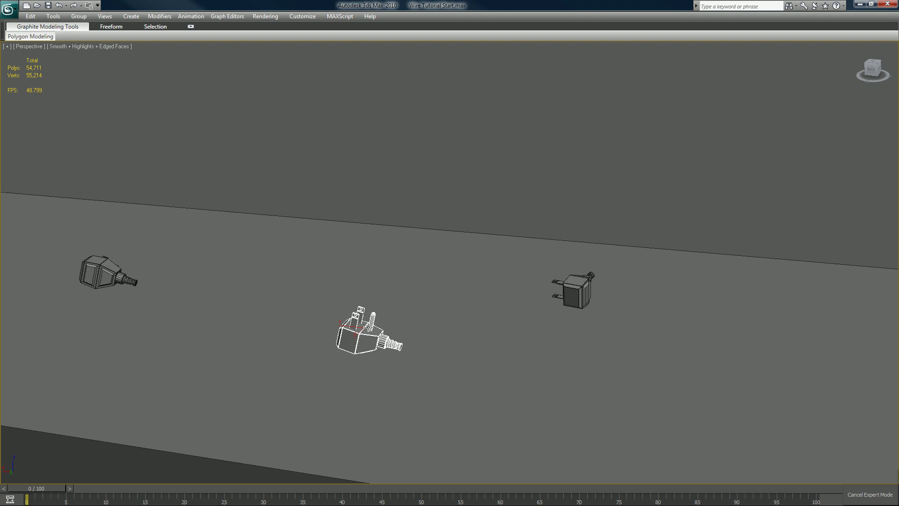
key(z)
alt+middle_drag(387, 315, 409, 314)
scroll(409, 313, down, 6)
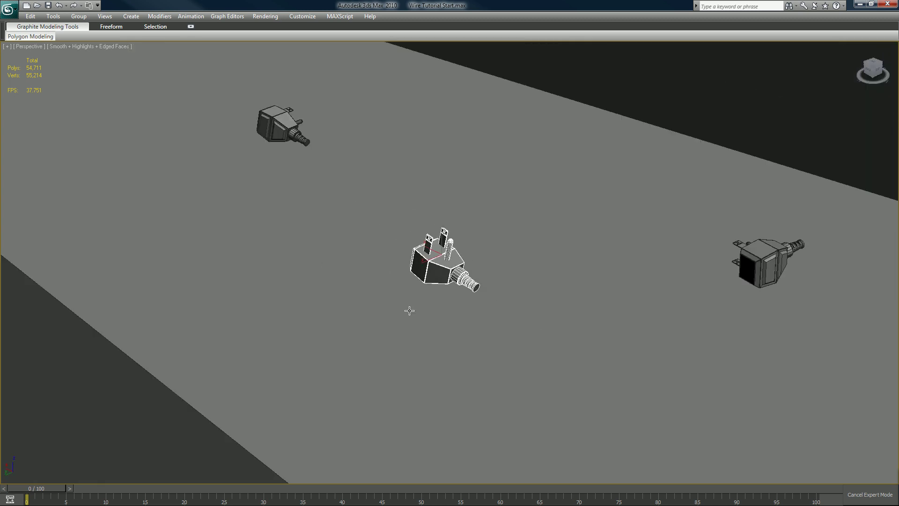
middle_drag(463, 248, 427, 359)
scroll(427, 361, down, 5)
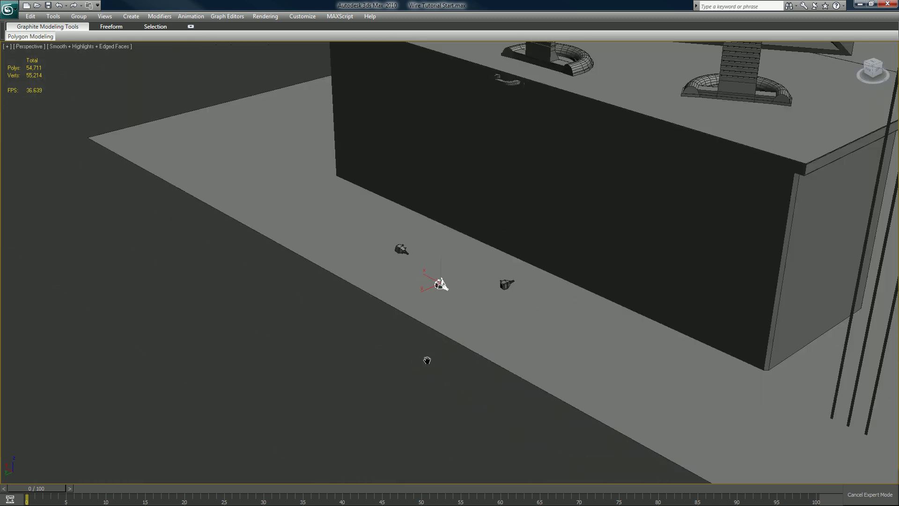
- Inspect the upper ends of the three vertical wires beside the desk, and return to an overview of the desk from behind
alt+middle_drag(744, 247, 603, 294)
middle_drag(728, 192, 608, 451)
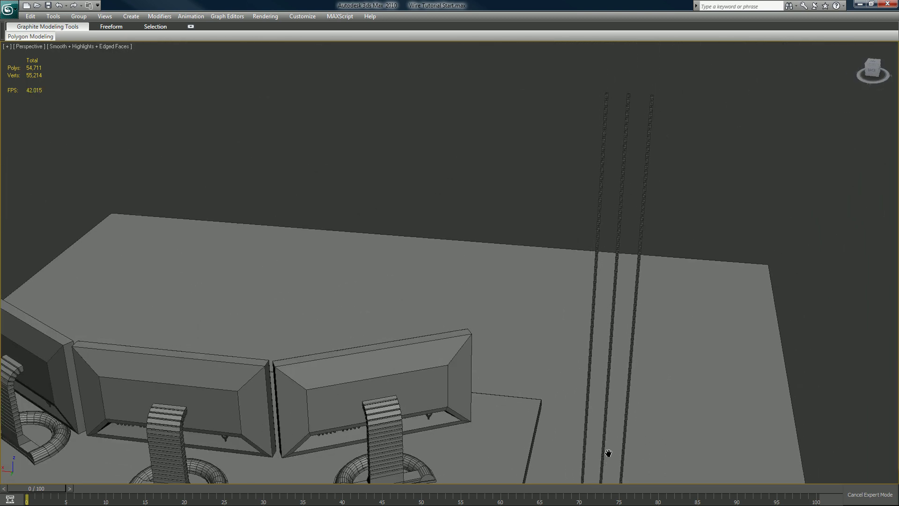
middle_drag(626, 261, 459, 231)
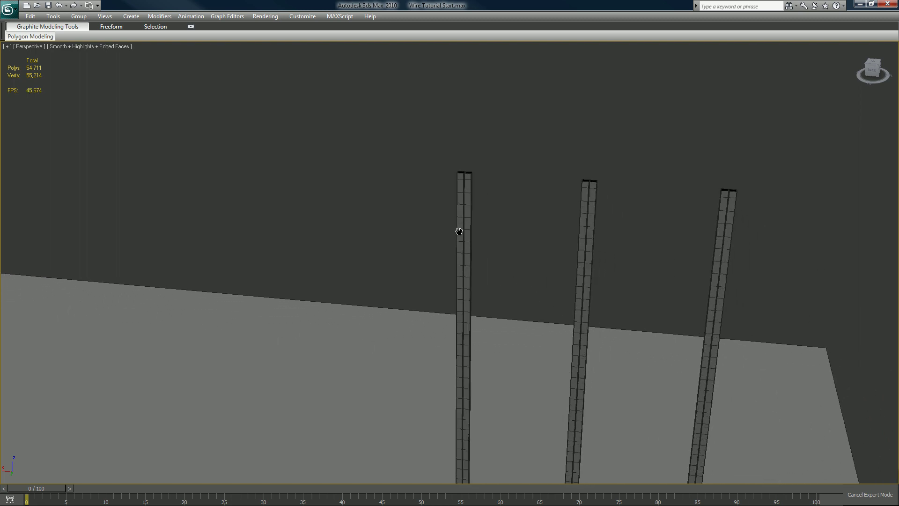
click(586, 204)
click(539, 219)
alt+middle_drag(521, 220, 520, 216)
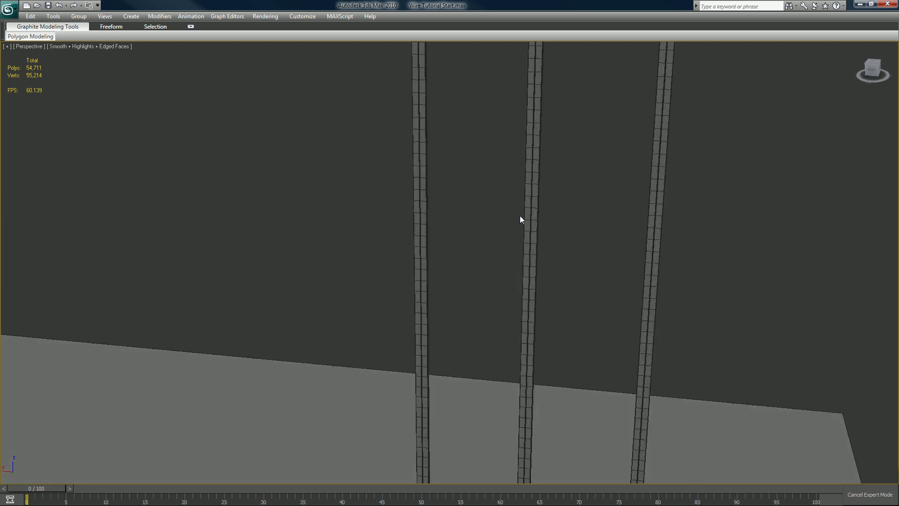
scroll(519, 216, down, 5)
scroll(524, 204, down, 4)
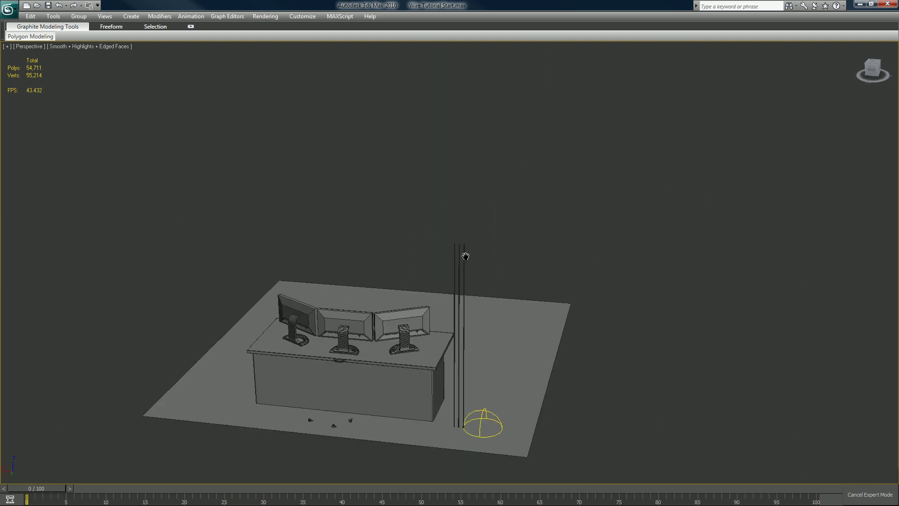
middle_drag(466, 253, 500, 223)
scroll(499, 224, up, 3)
scroll(500, 206, up, 2)
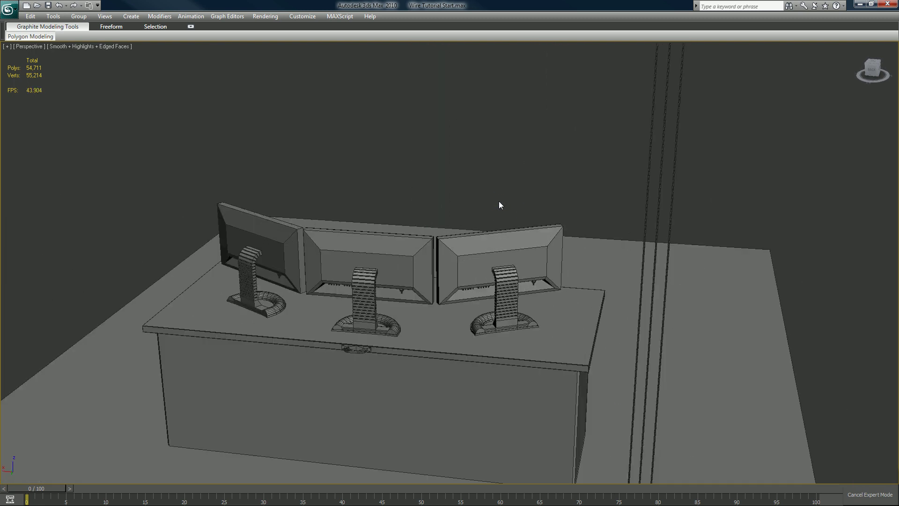
- Leave Expert Mode and maximize the Top view, framed on the three monitors and the desk's cable bracket
key(alt+w)
middle_drag(238, 104, 228, 174)
scroll(251, 198, up, 2)
scroll(237, 185, up, 1)
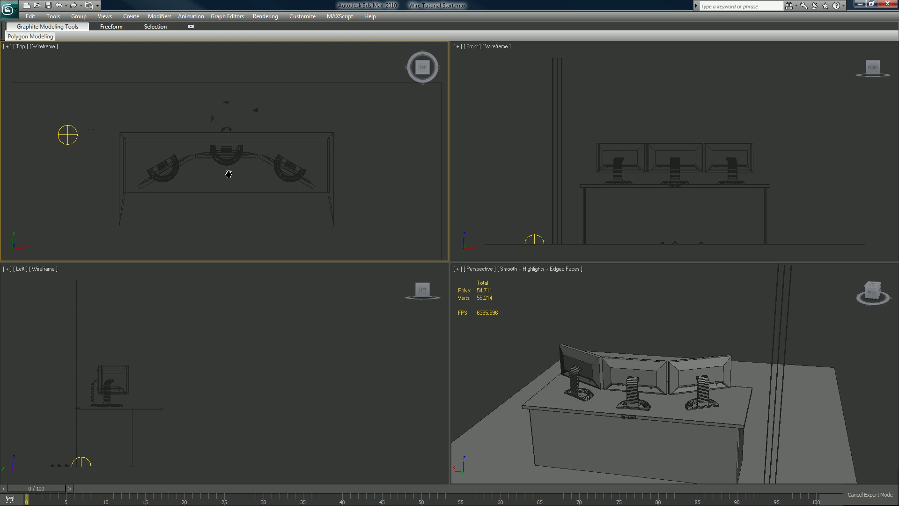
middle_drag(230, 164, 227, 152)
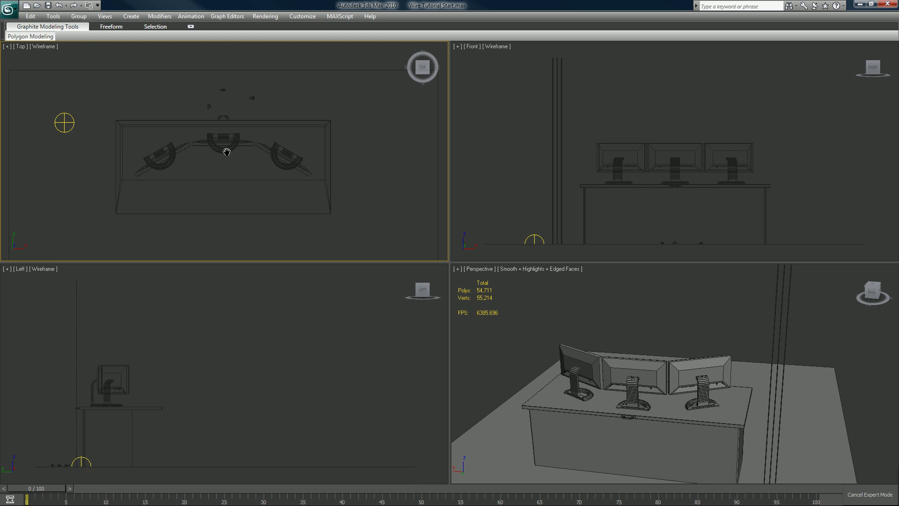
key(ctrl+x)
scroll(243, 147, down, 4)
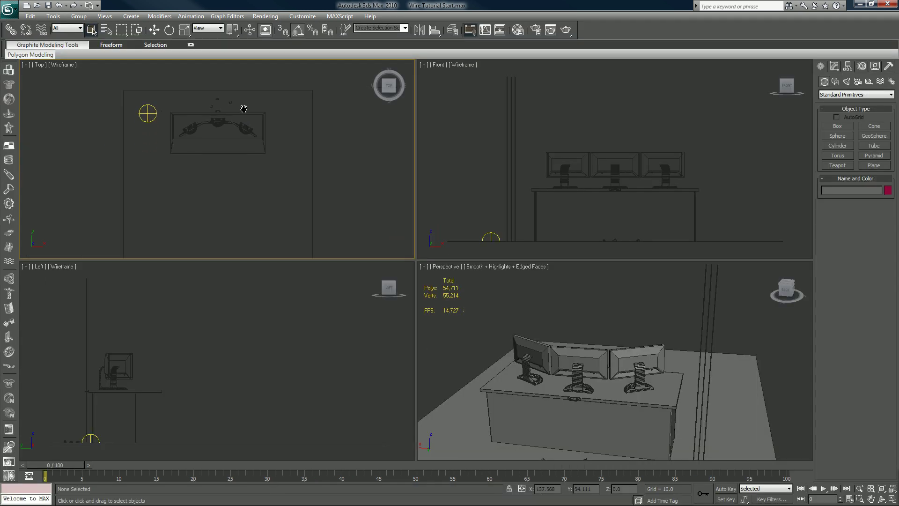
scroll(244, 108, up, 6)
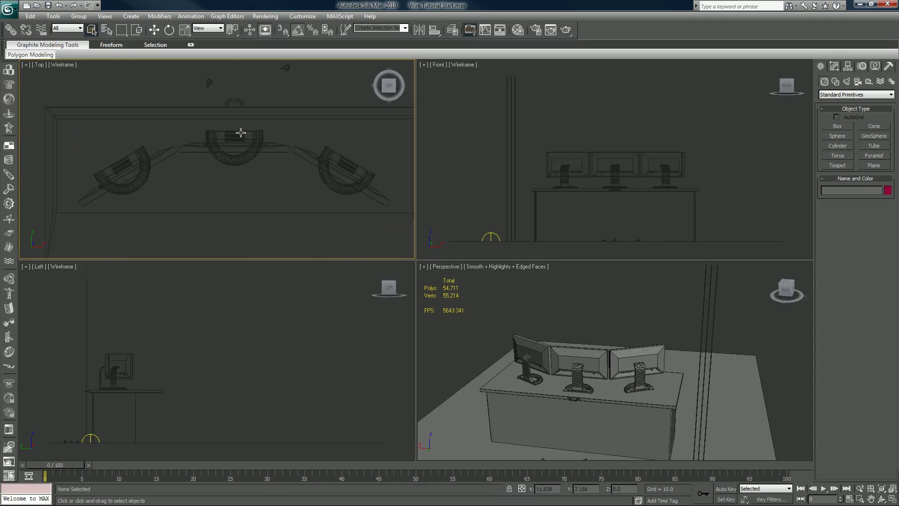
key(alt+w)
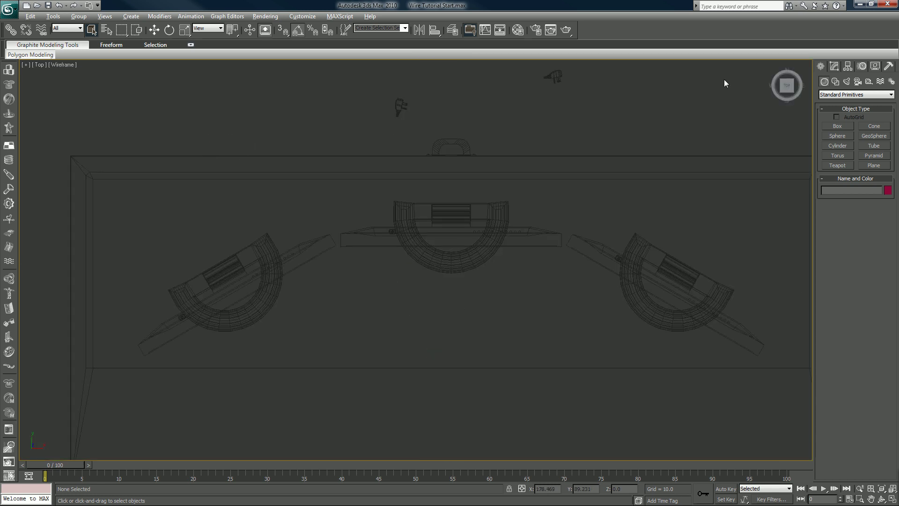
- Start a spline Line and examine the cable route from the left monitor's socket past the desk bracket to the plugs
click(836, 81)
click(838, 134)
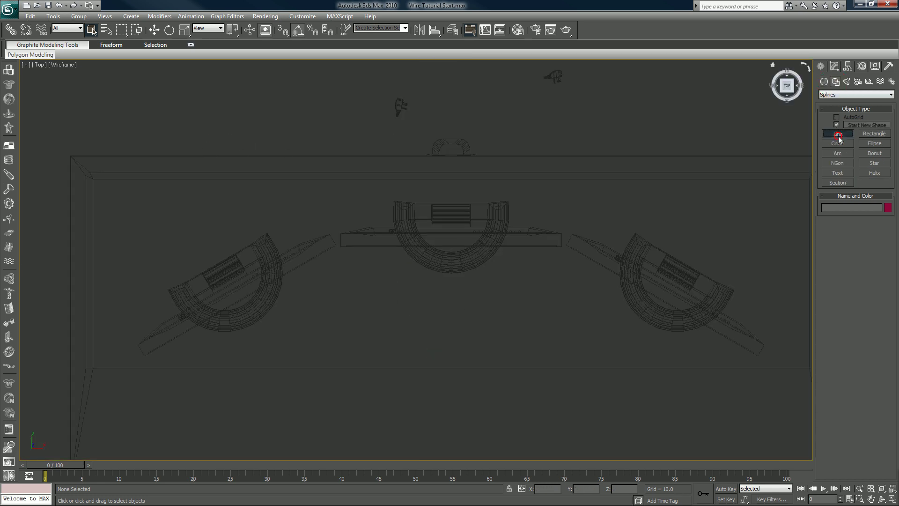
scroll(318, 281, up, 4)
middle_drag(317, 281, 431, 285)
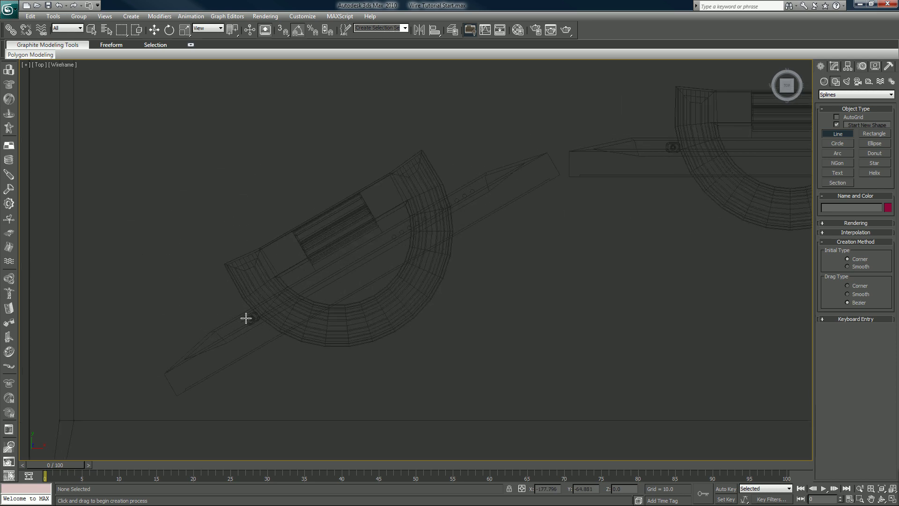
middle_drag(408, 183, 281, 340)
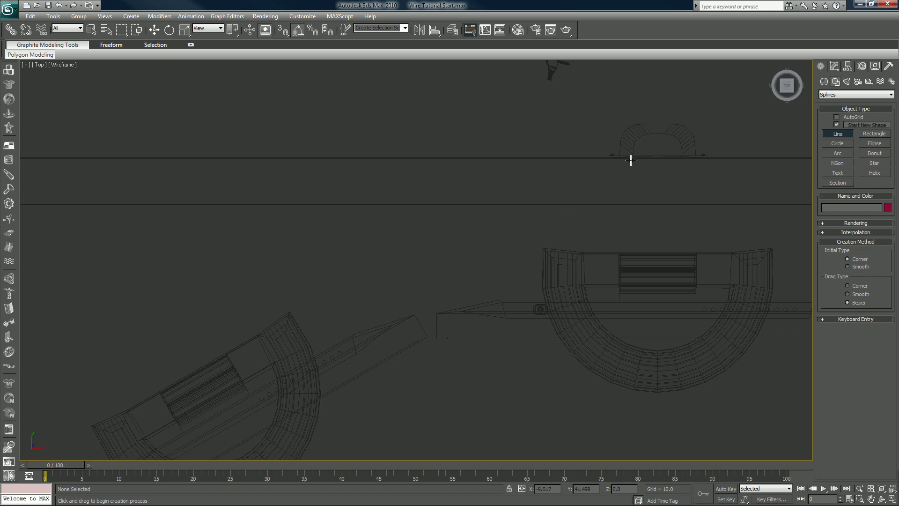
middle_drag(655, 135, 633, 283)
middle_drag(675, 213, 560, 295)
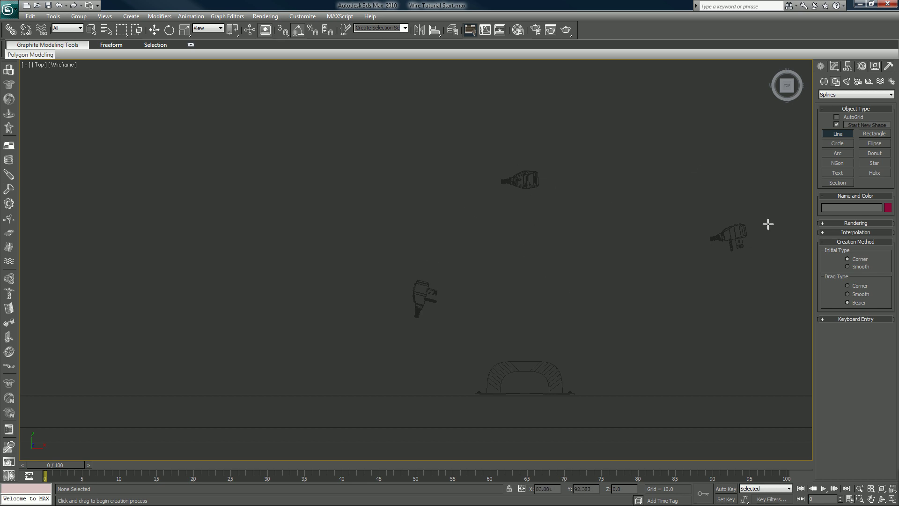
middle_drag(560, 249, 555, 185)
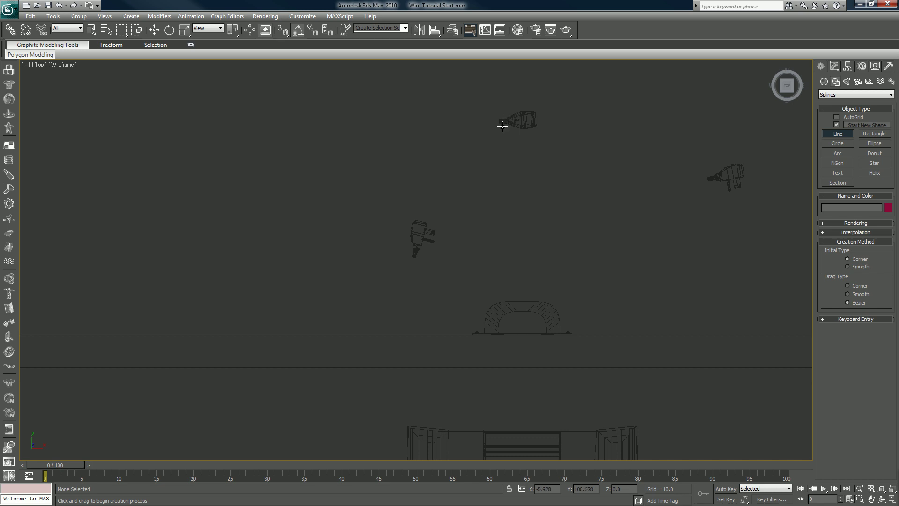
middle_drag(436, 297, 449, 229)
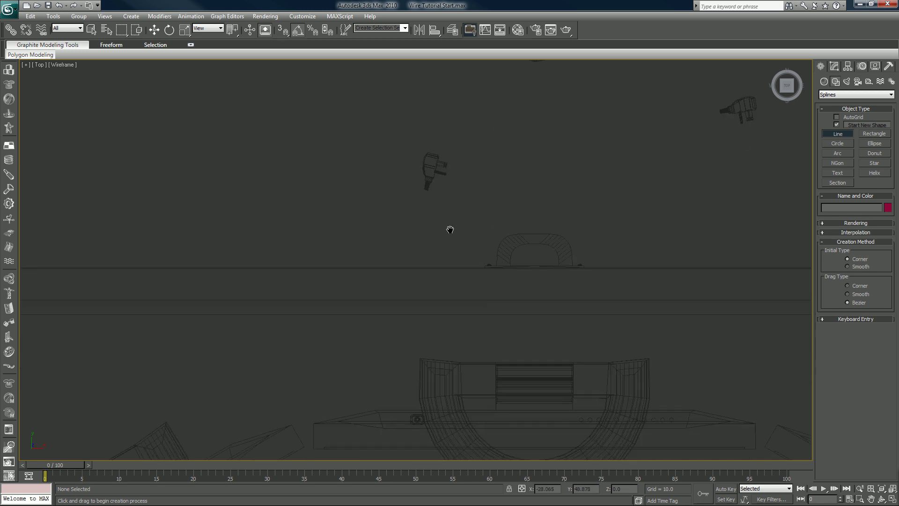
scroll(450, 229, down, 3)
middle_drag(365, 293, 479, 174)
scroll(479, 173, up, 2)
scroll(397, 219, up, 3)
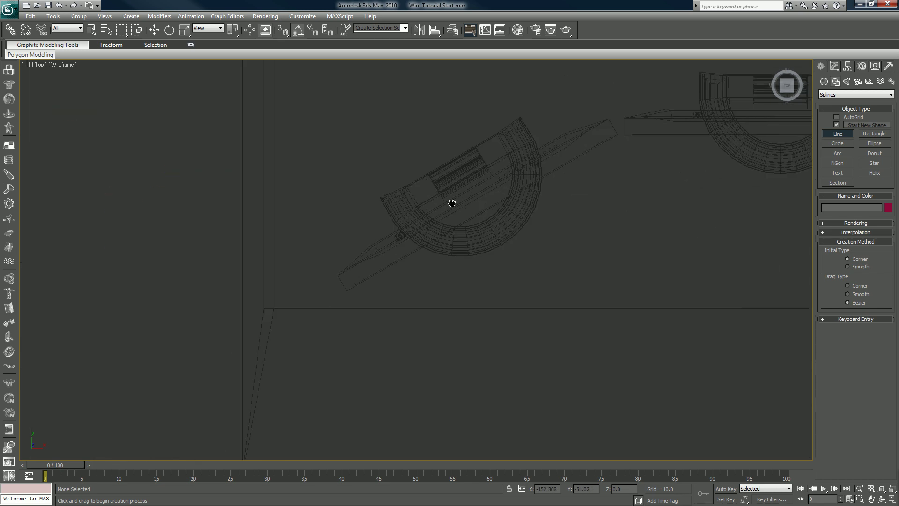
- Begin the line beside the left monitor's base and curve it with Bezier points through the socket and back behind the stand
click(362, 159)
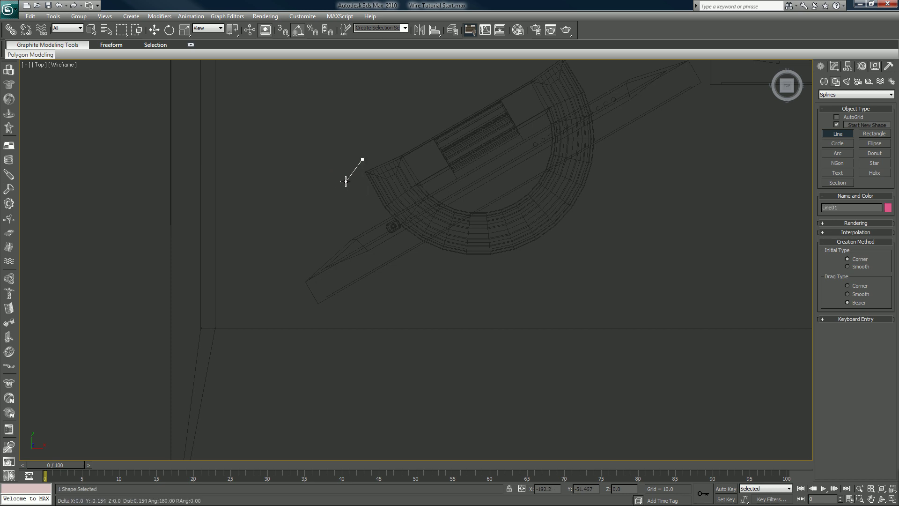
drag(335, 195, 423, 201)
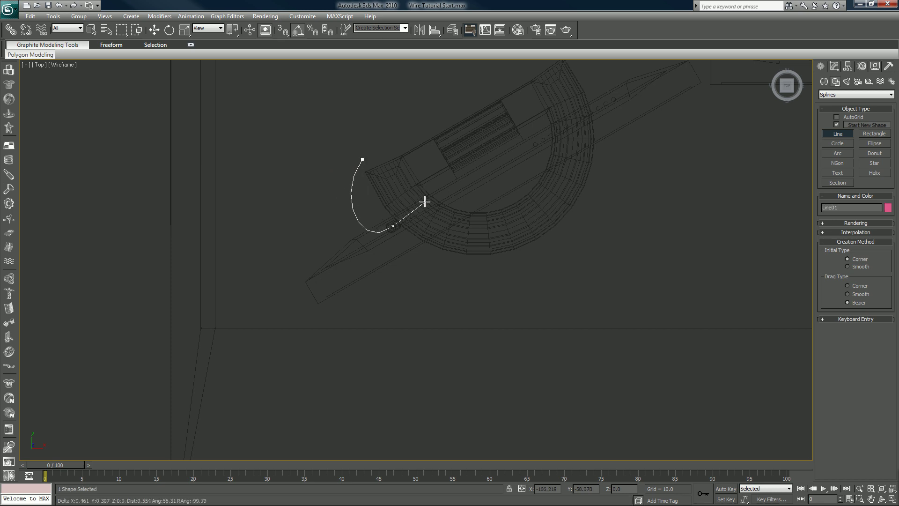
drag(411, 114, 374, 87)
scroll(414, 141, down, 2)
scroll(413, 140, down, 1)
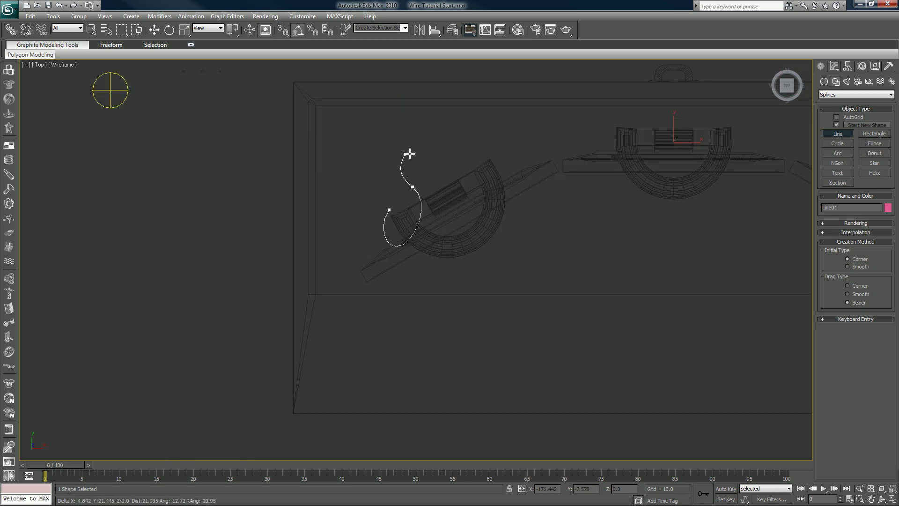
- Continue the line with Bezier points along the desk behind the left and middle monitors and into the desk's cable bracket
drag(482, 134, 525, 143)
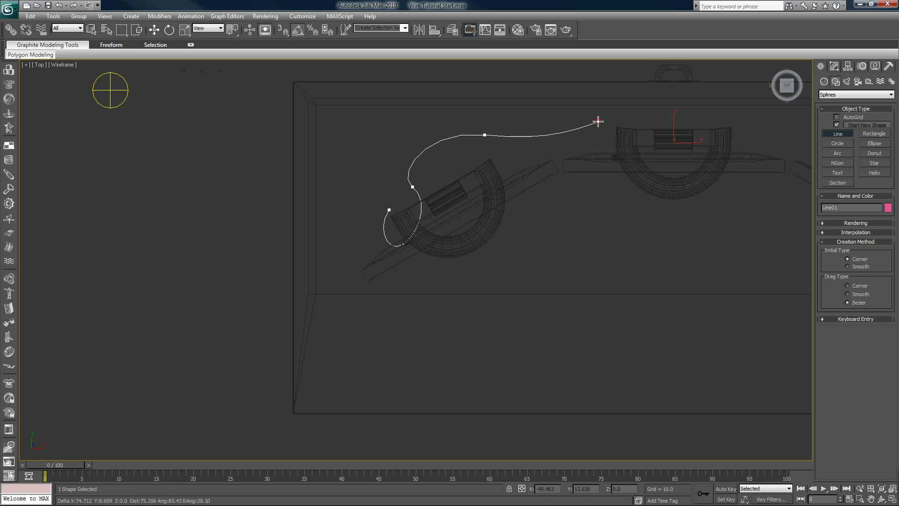
drag(598, 122, 614, 108)
drag(675, 110, 662, 73)
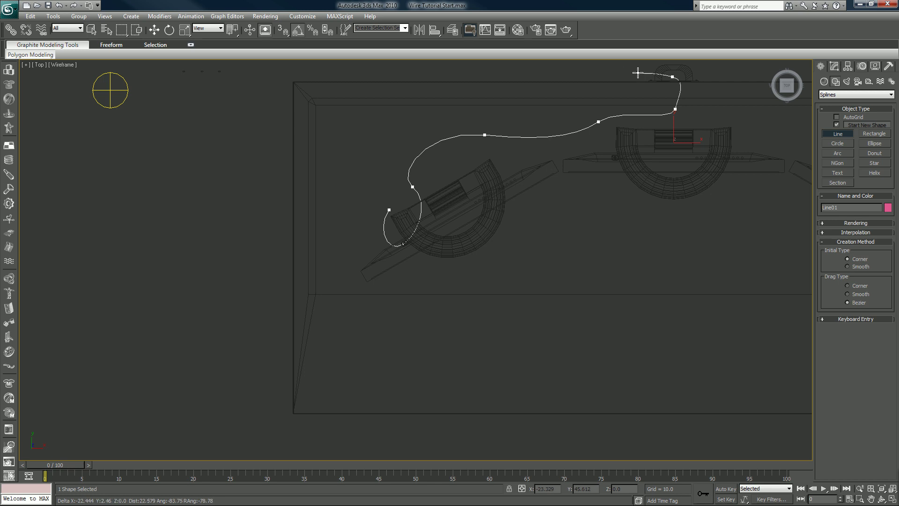
- Extend the line in a winding path from the bracket past the farthest of the three plugs, and end it there
scroll(638, 73, down, 2)
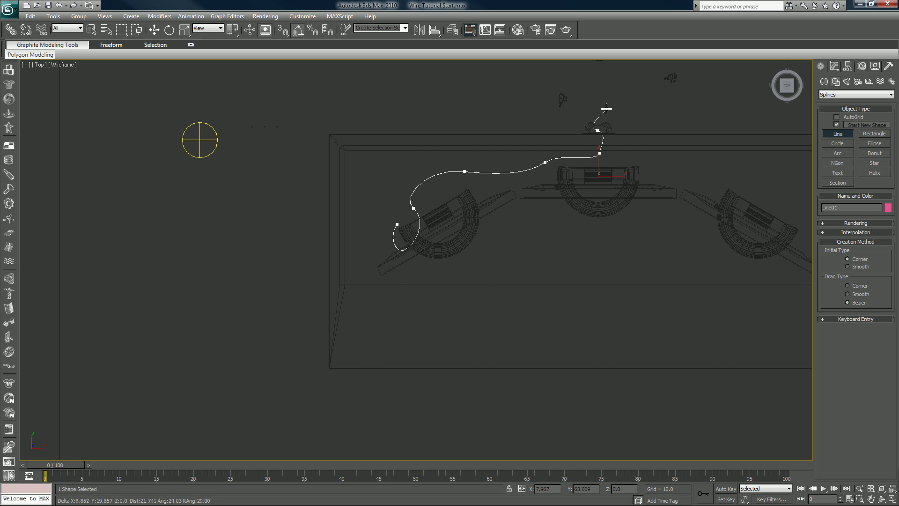
scroll(606, 108, down, 2)
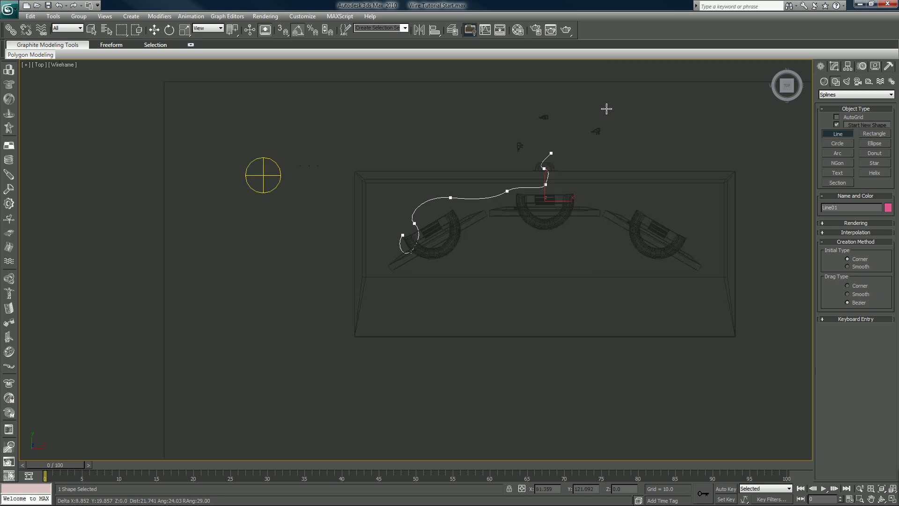
click(552, 158)
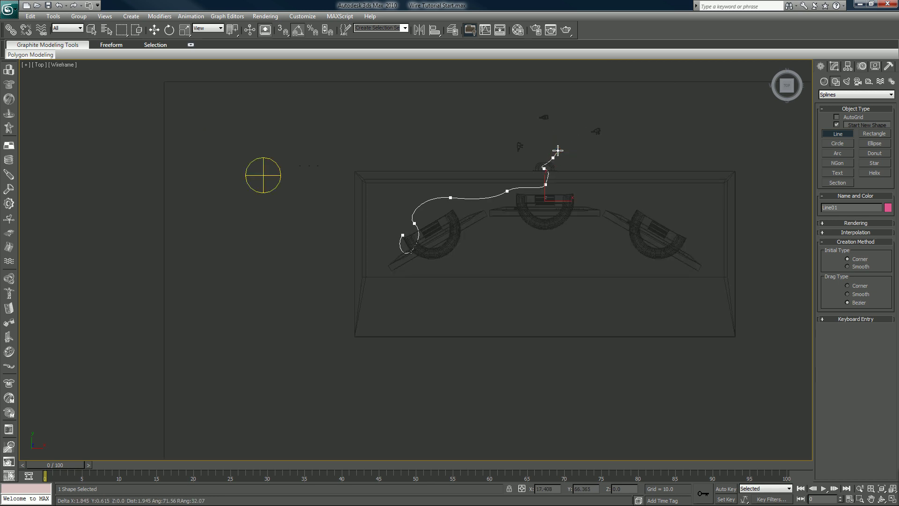
click(538, 142)
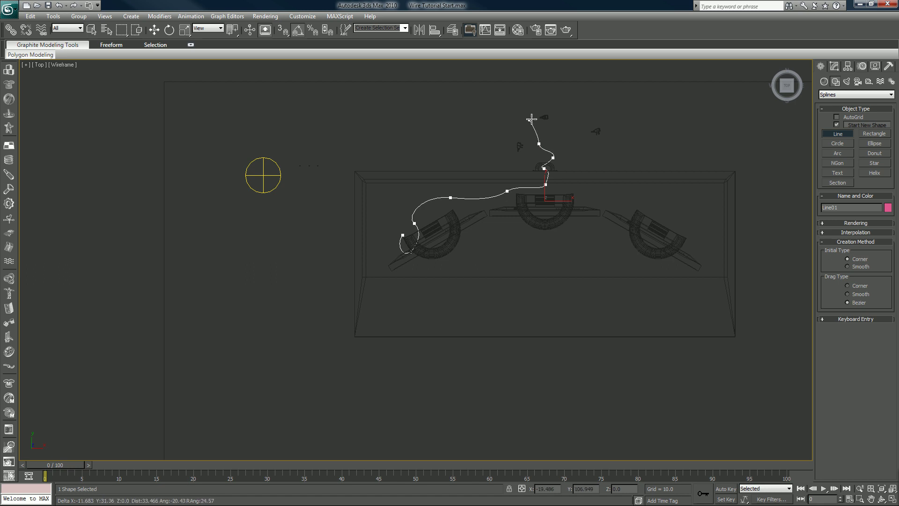
click(535, 118)
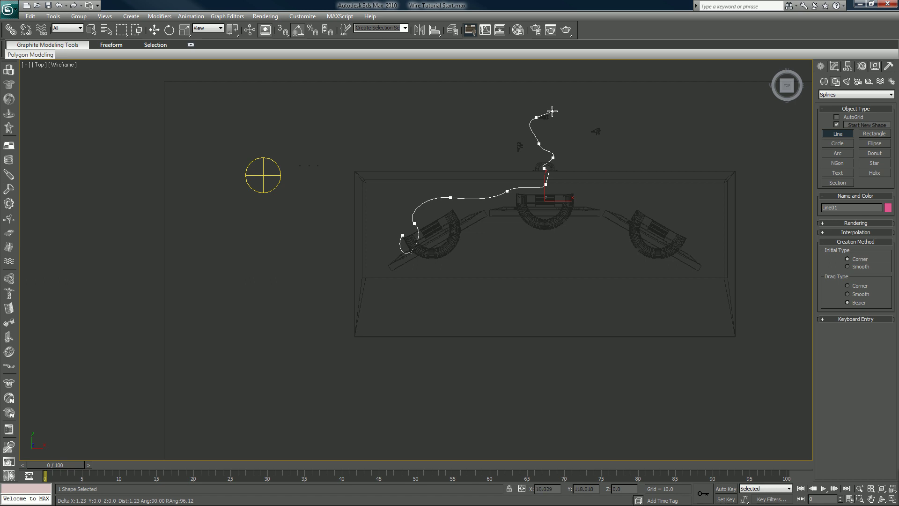
click(541, 100)
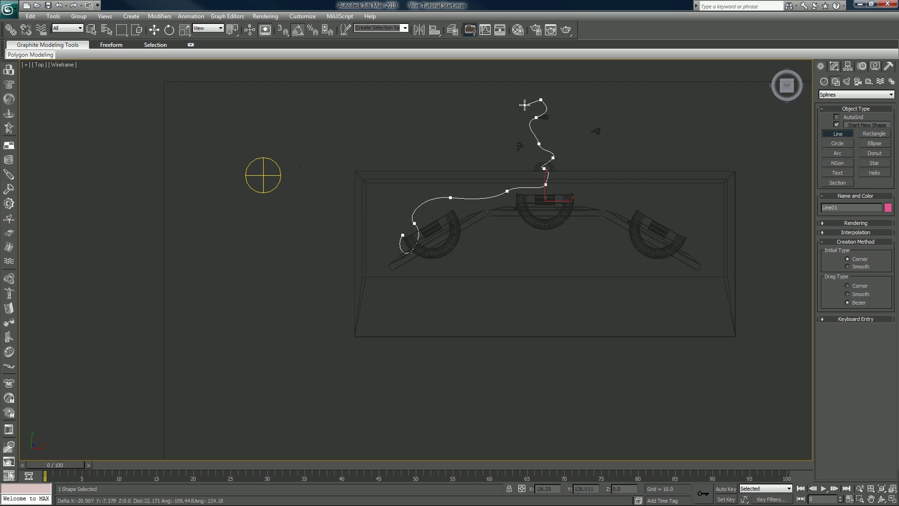
right_click(524, 105)
- Return to the four-viewport layout, view the new line from above in Perspective, and switch it to vertex editing
scroll(515, 234, up, 5)
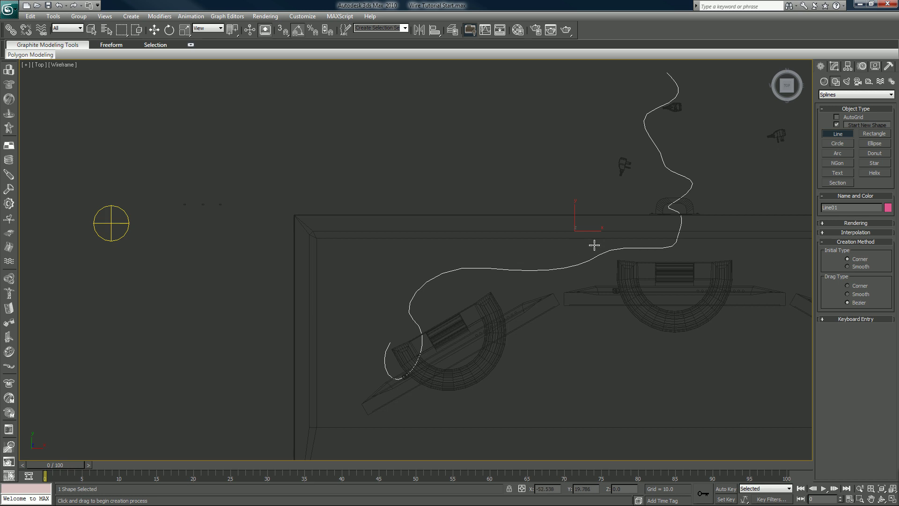
middle_drag(595, 245, 532, 268)
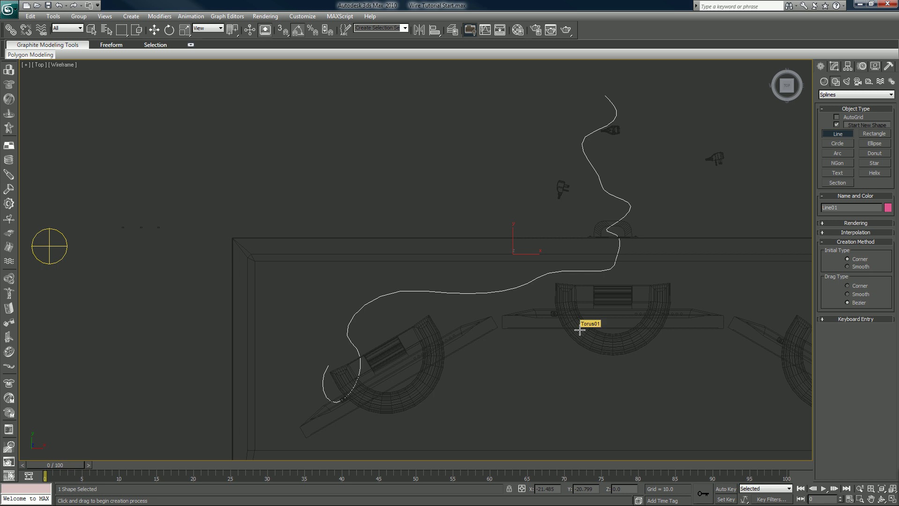
key(alt+w)
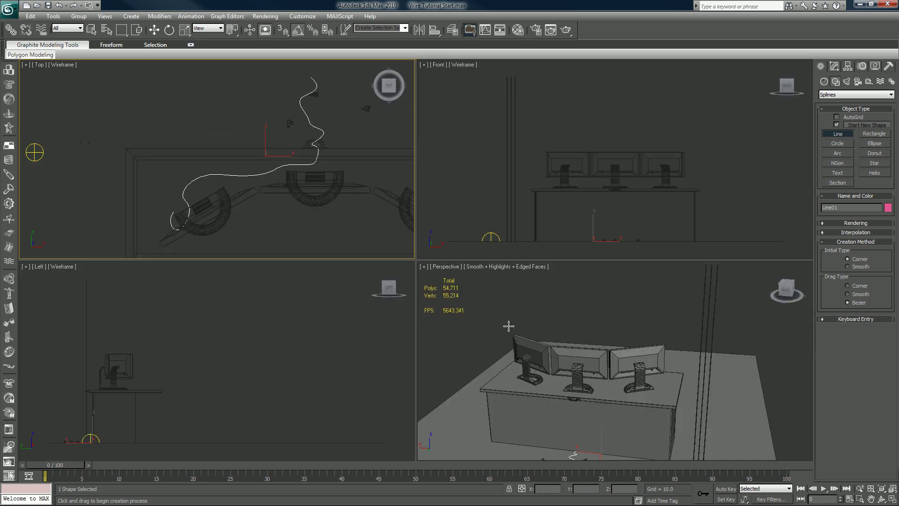
alt+middle_drag(602, 402, 602, 353)
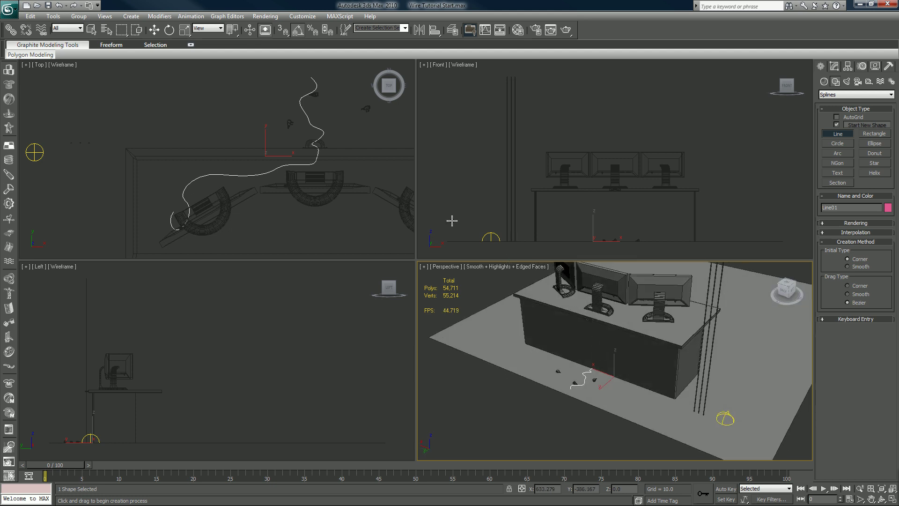
click(835, 66)
click(844, 202)
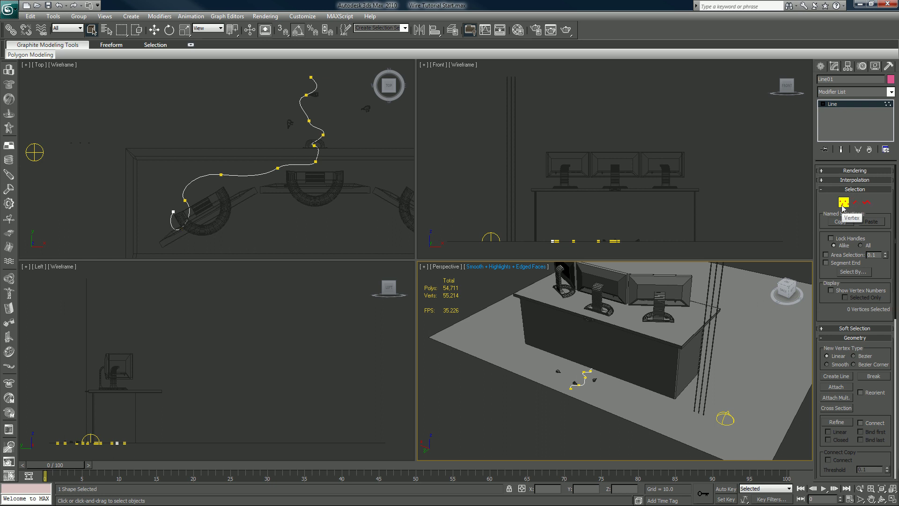
- Select the line's first two vertices beside the left monitor and raise them to monitor height in the Left view
middle_drag(260, 183, 258, 173)
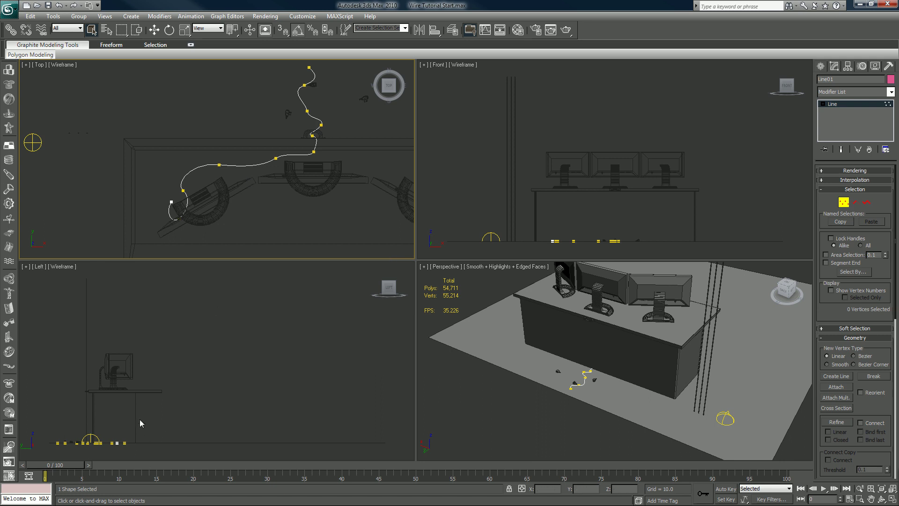
middle_drag(140, 423, 253, 378)
scroll(254, 379, up, 2)
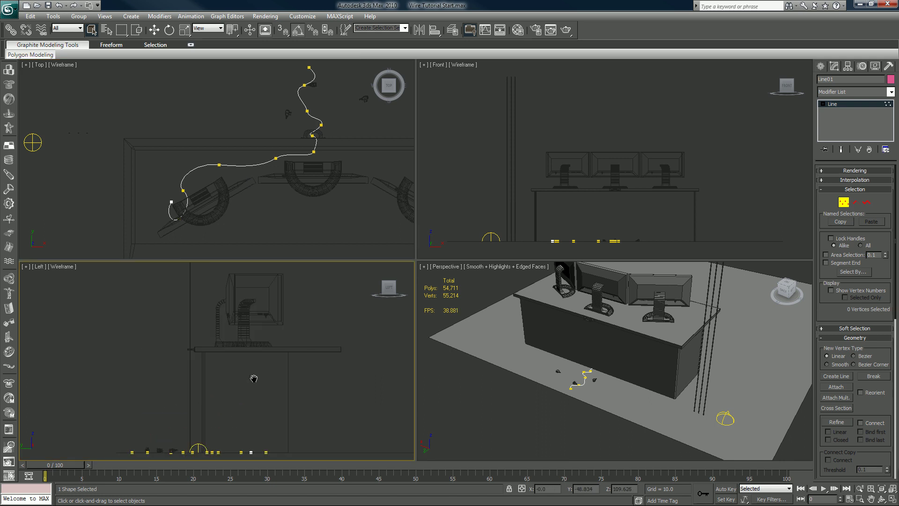
drag(165, 197, 191, 232)
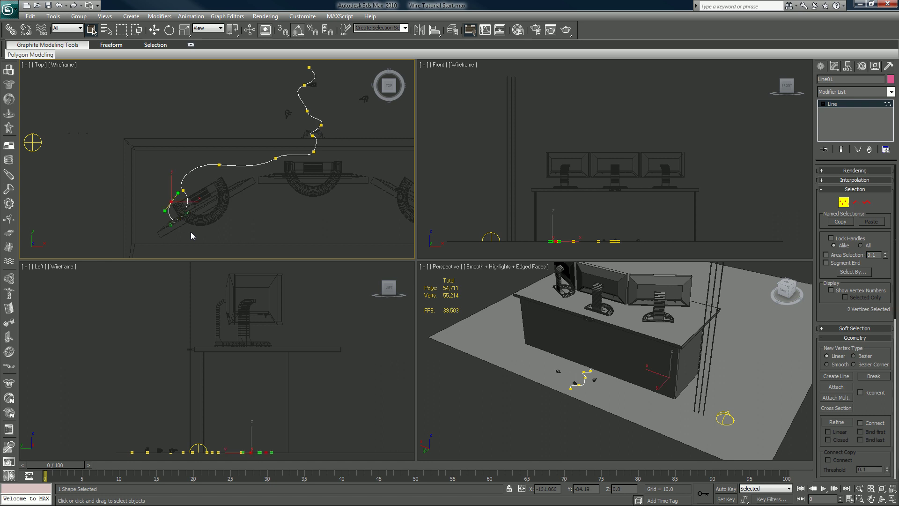
middle_drag(190, 231, 196, 211)
middle_drag(204, 418, 206, 406)
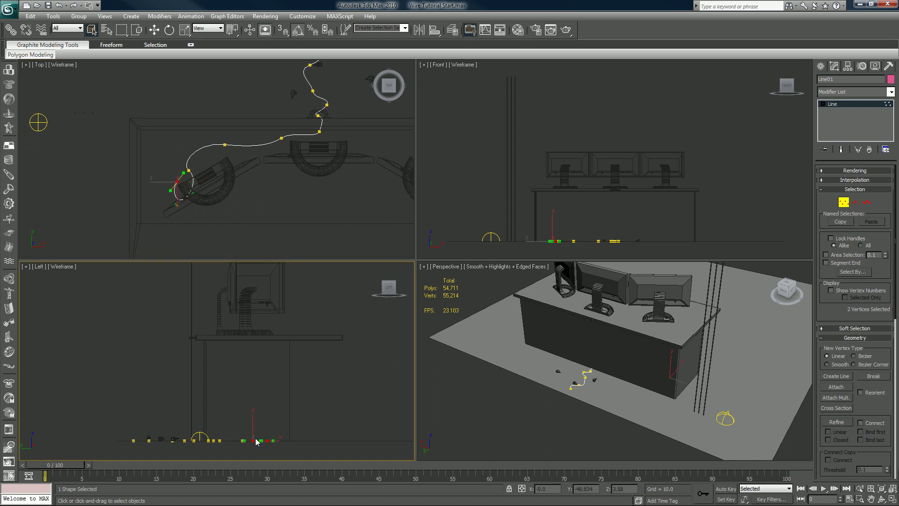
key(w)
drag(257, 441, 250, 281)
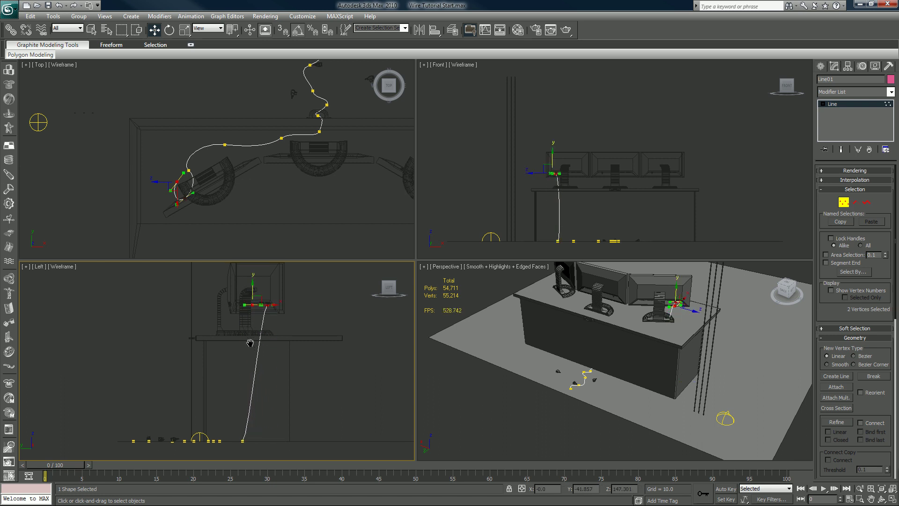
- Lower the two selected vertices onto the desktop surface in the Left view
scroll(249, 328, up, 3)
middle_drag(248, 326, 218, 392)
scroll(219, 392, up, 2)
scroll(257, 369, up, 1)
middle_drag(265, 369, 210, 322)
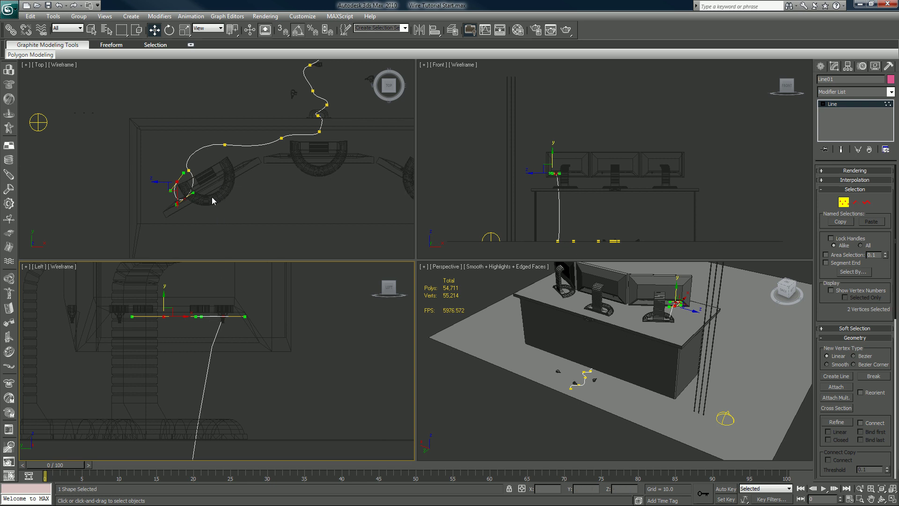
scroll(212, 200, up, 3)
middle_drag(206, 185, 235, 161)
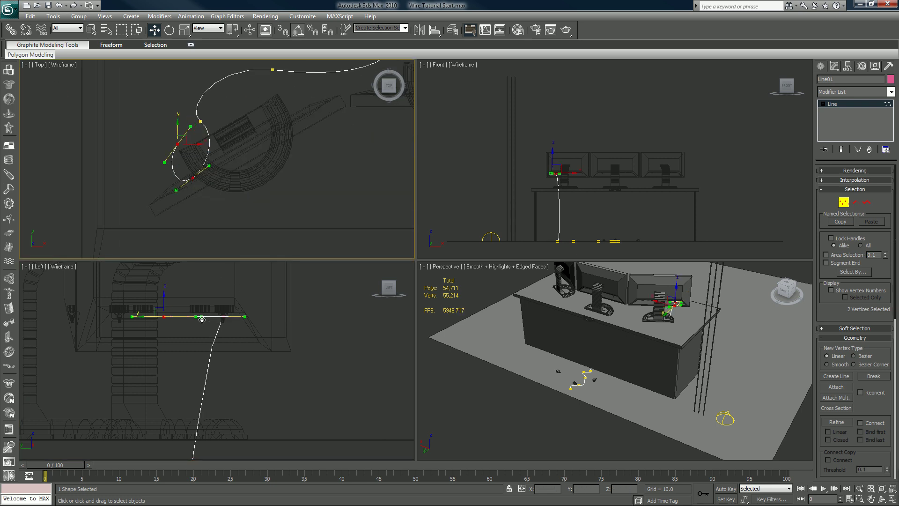
drag(166, 301, 192, 421)
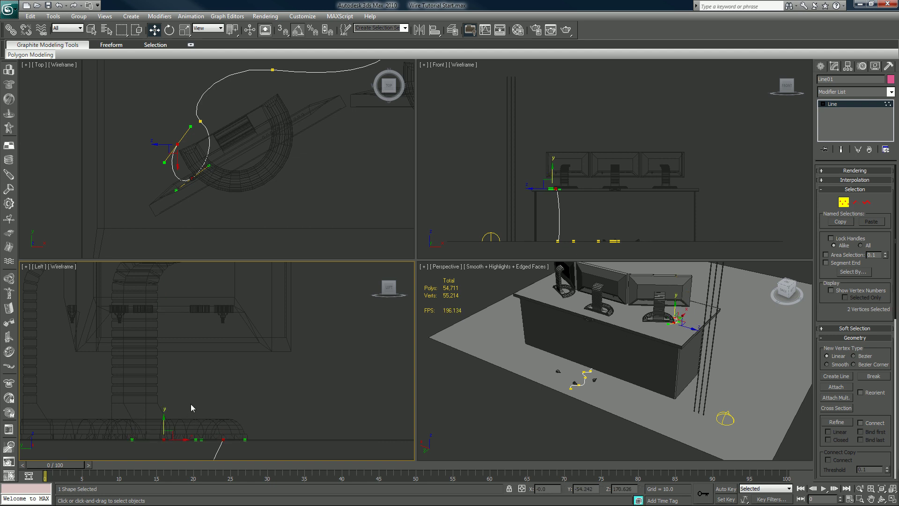
- Select the line's first vertex alone and move it in the Top view to the centre of the left monitor's socket
click(177, 144)
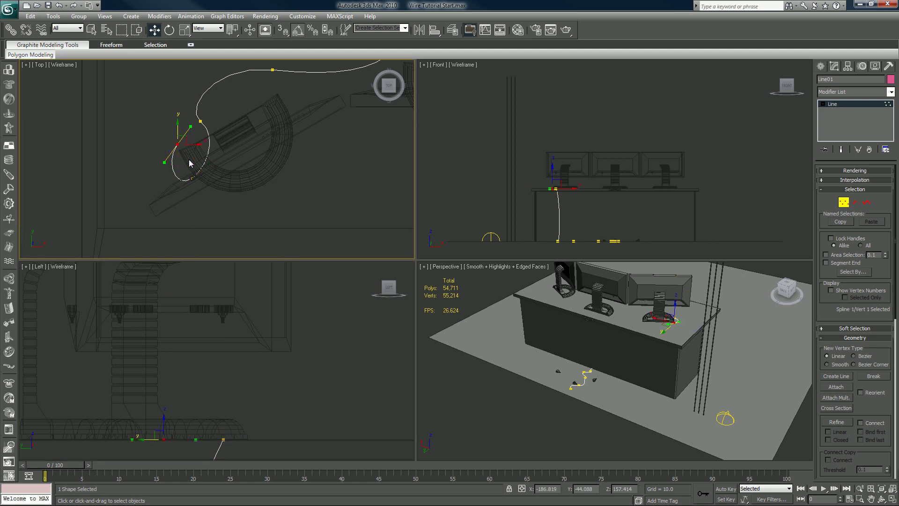
drag(187, 137, 195, 198)
scroll(196, 187, up, 5)
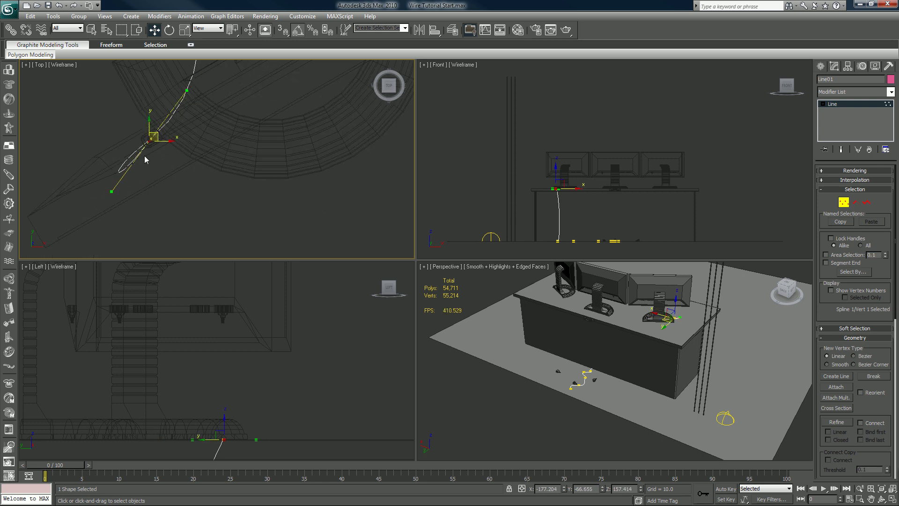
middle_drag(150, 128, 174, 190)
scroll(174, 189, up, 5)
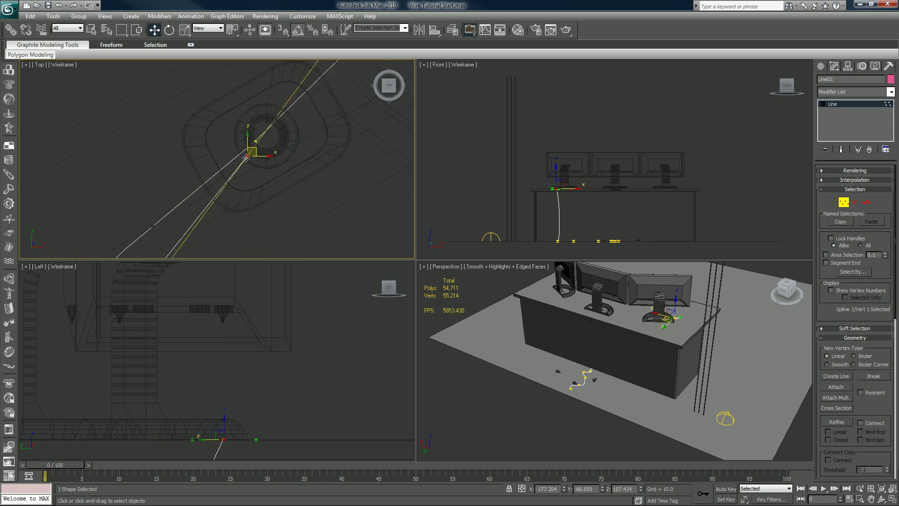
drag(255, 149, 270, 133)
- Raise the first vertex to the monitor's socket in the Left view and turn its Bezier handle vertical
right_click(218, 402)
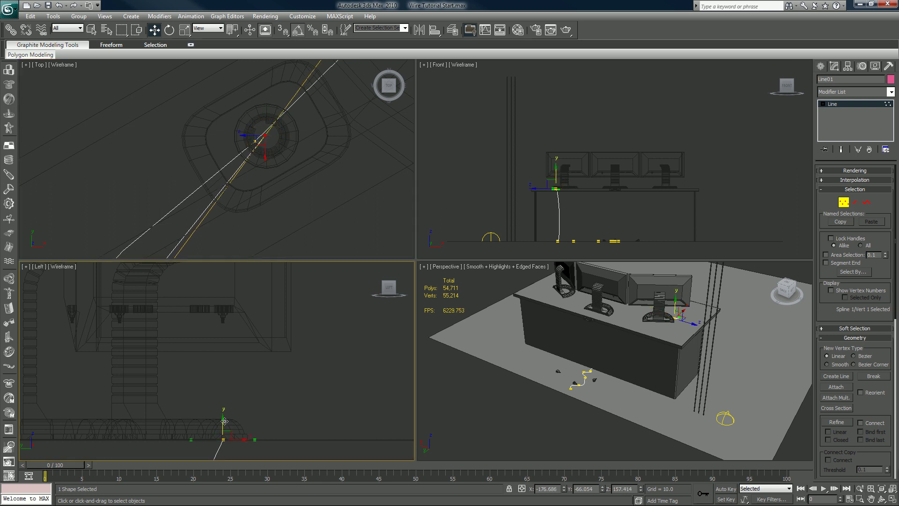
drag(224, 421, 231, 318)
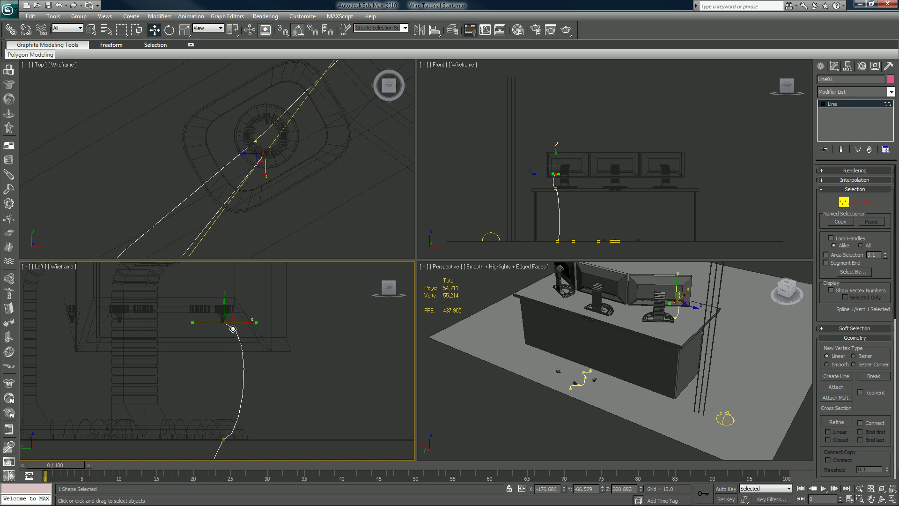
middle_drag(225, 351, 223, 380)
scroll(224, 363, up, 3)
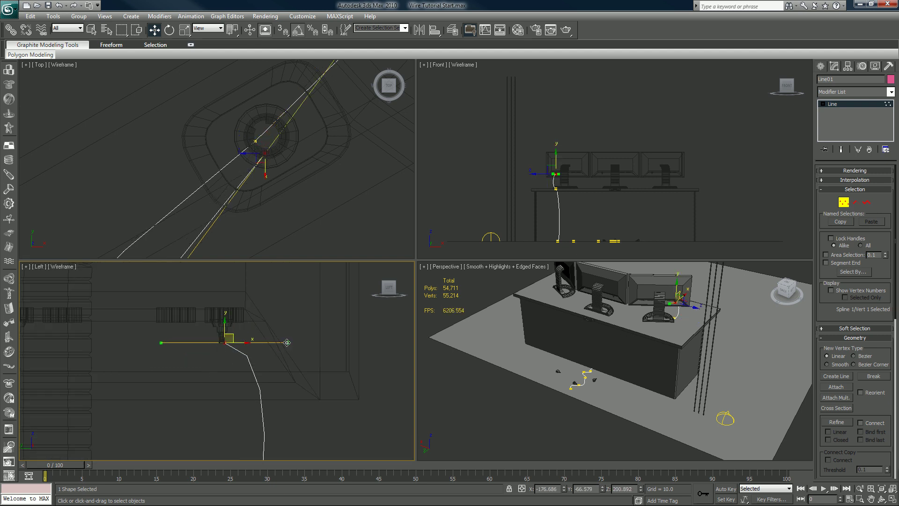
drag(287, 343, 223, 396)
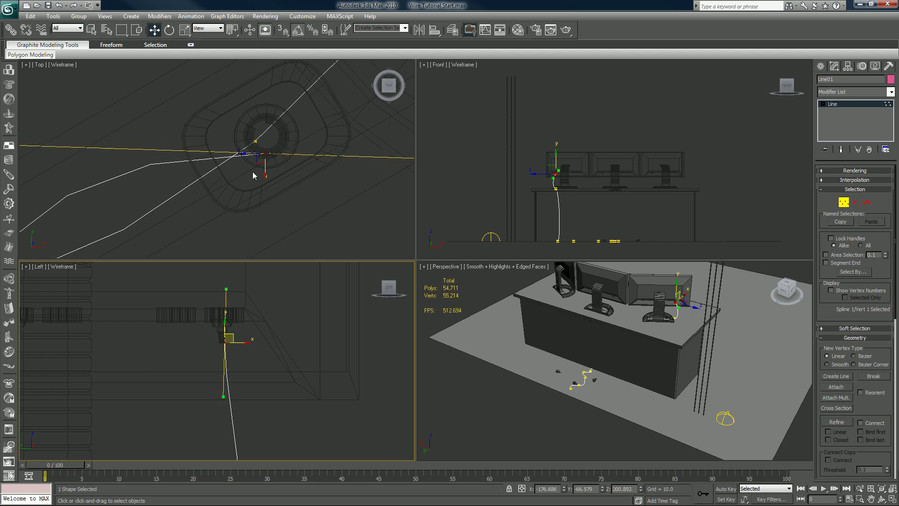
- Select the four vertices between the left monitor's stand and the cable bracket, and raise them to the desktop surface in the Front view
middle_drag(277, 370, 272, 292)
scroll(263, 309, down, 4)
middle_drag(232, 354, 239, 321)
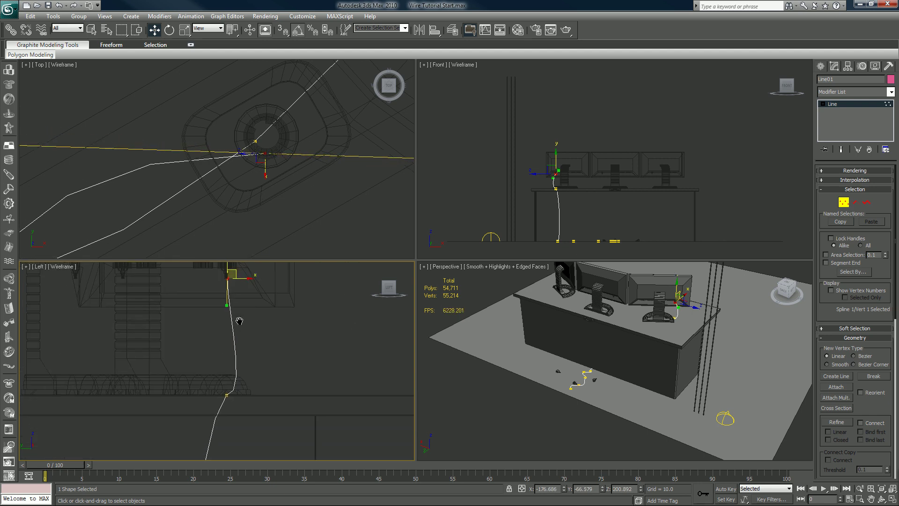
middle_drag(582, 335, 550, 368)
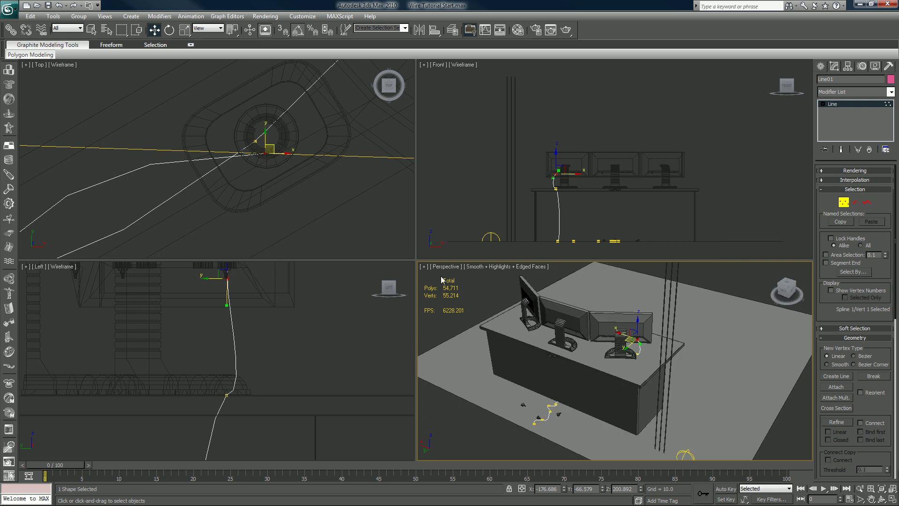
middle_click(249, 138)
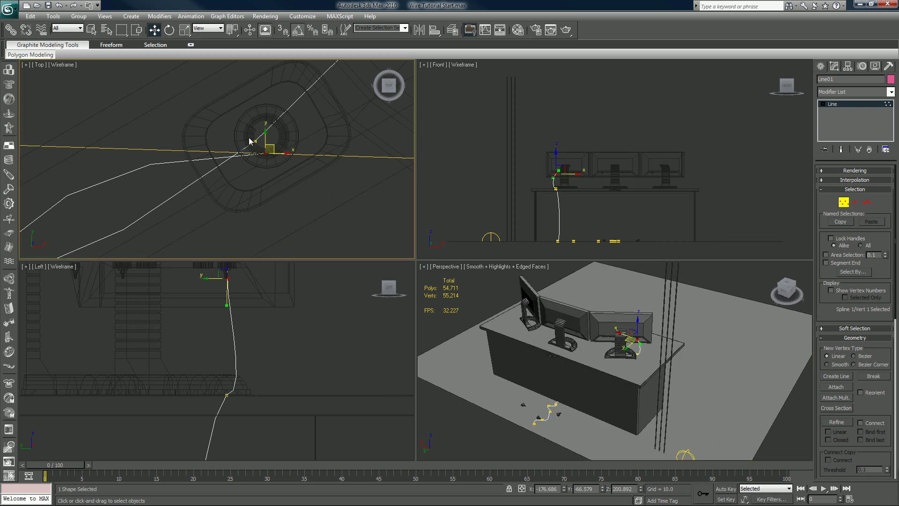
scroll(249, 137, down, 12)
middle_drag(249, 138, 149, 202)
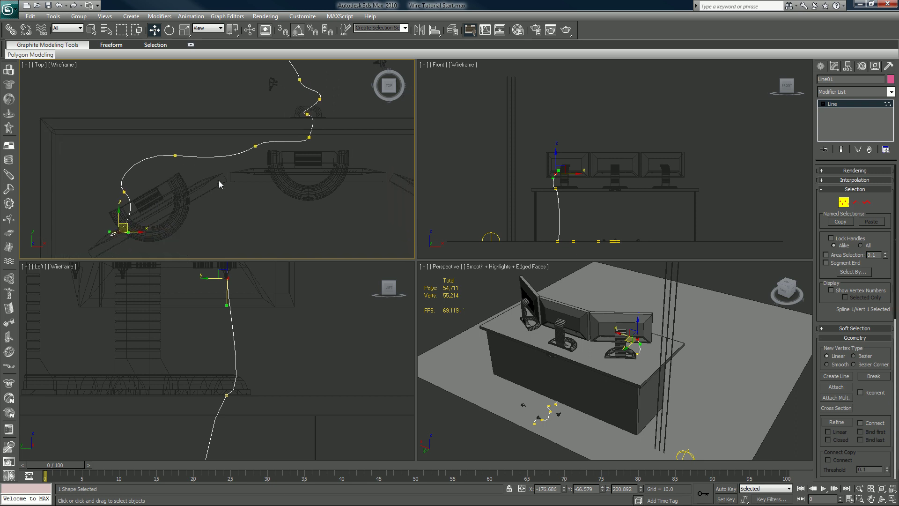
middle_drag(265, 165, 266, 170)
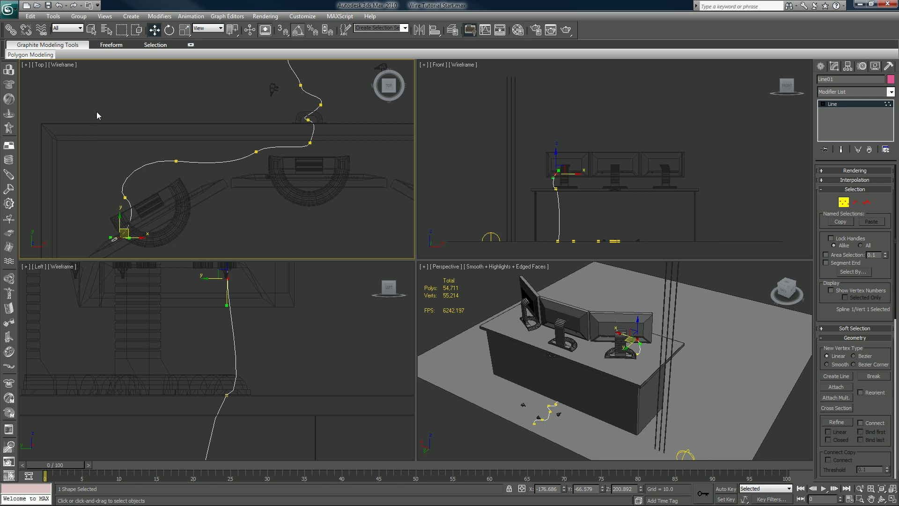
drag(93, 121, 330, 204)
middle_drag(570, 177, 574, 172)
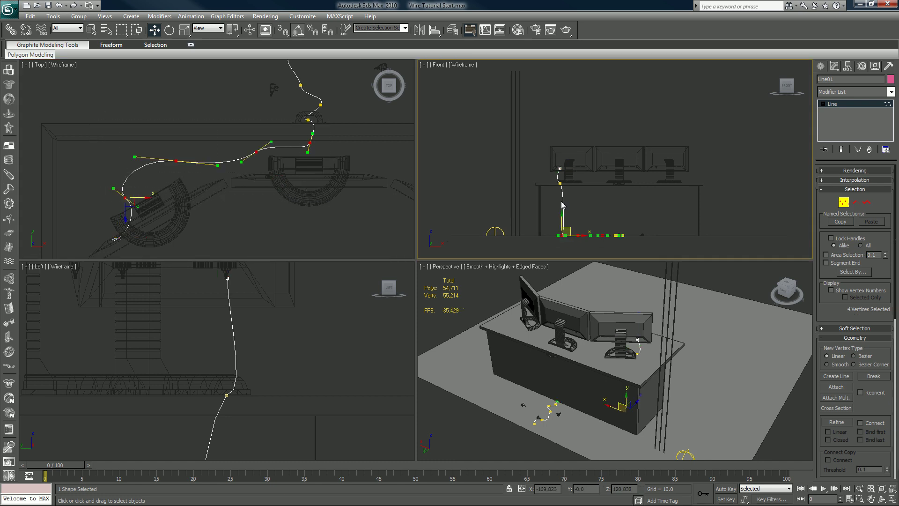
drag(563, 205, 571, 161)
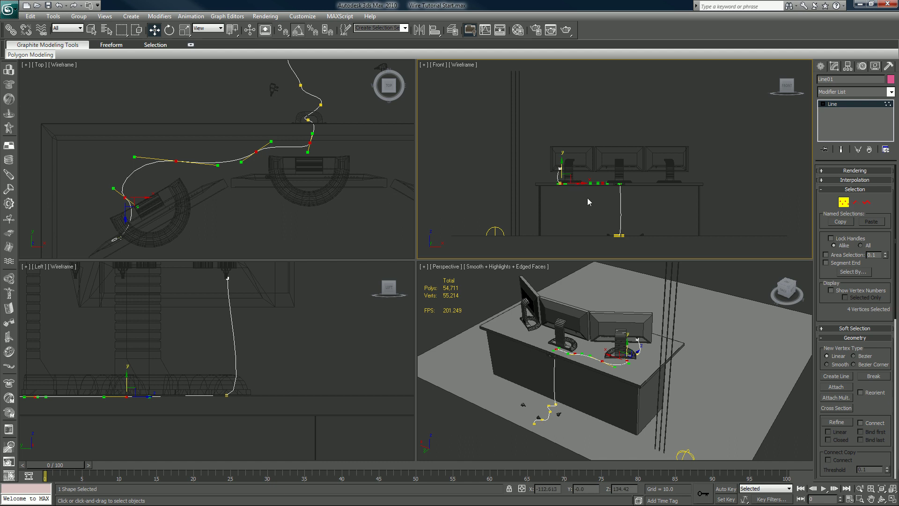
- Select the wire vertex beside the left monitor's stand in the Perspective view, raise it slightly to about Z 167 and adjust its Bezier handle
scroll(611, 210, up, 2)
middle_drag(611, 209, 607, 173)
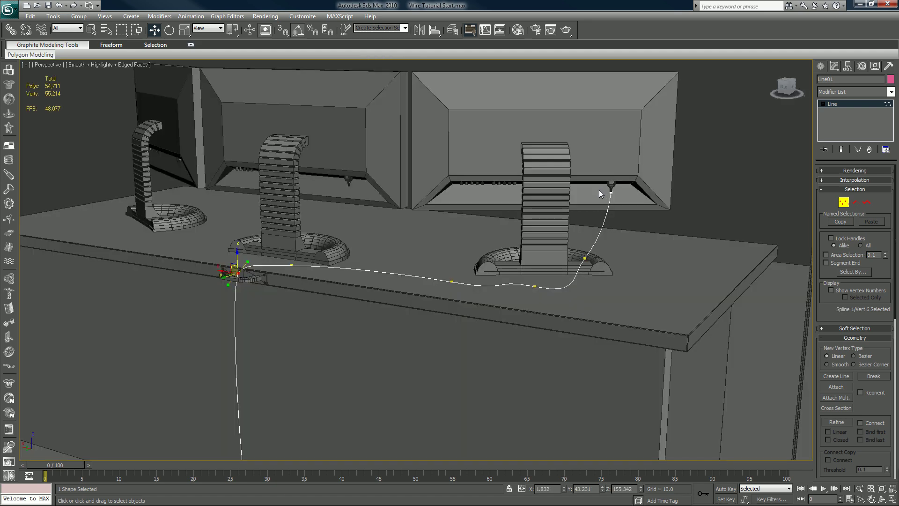
alt+middle_drag(526, 233, 527, 262)
scroll(569, 248, up, 3)
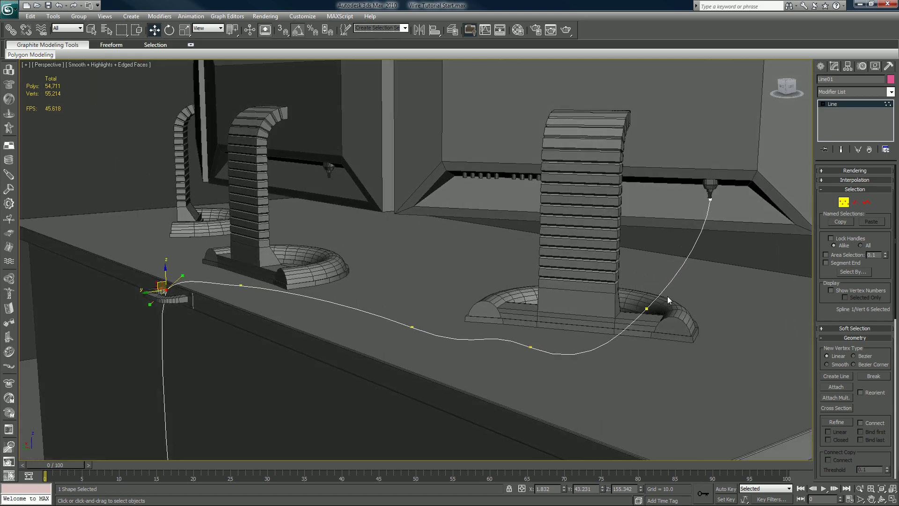
alt+middle_drag(668, 295, 635, 292)
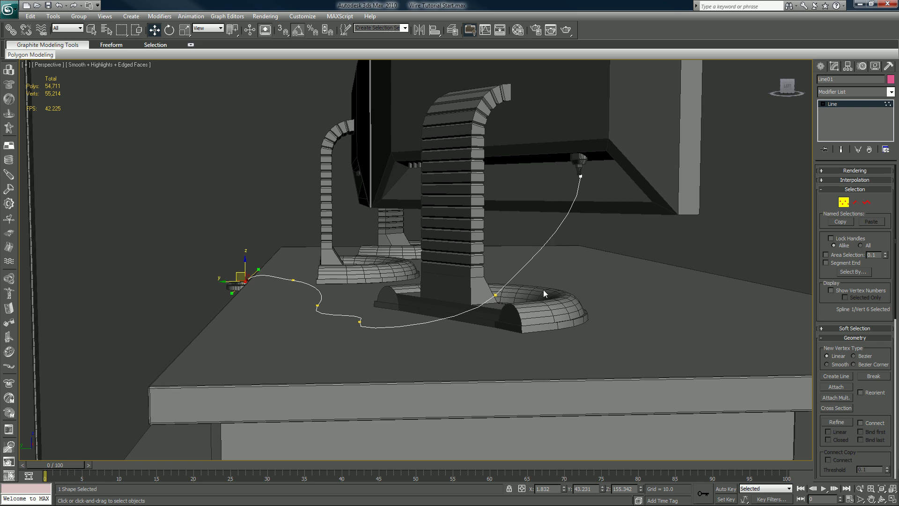
middle_drag(543, 291, 540, 281)
scroll(540, 281, up, 4)
scroll(539, 281, down, 2)
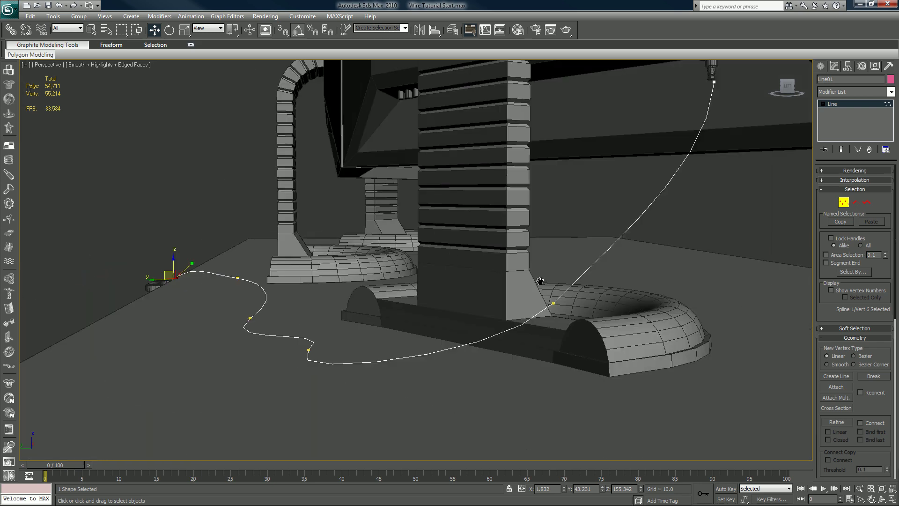
click(553, 303)
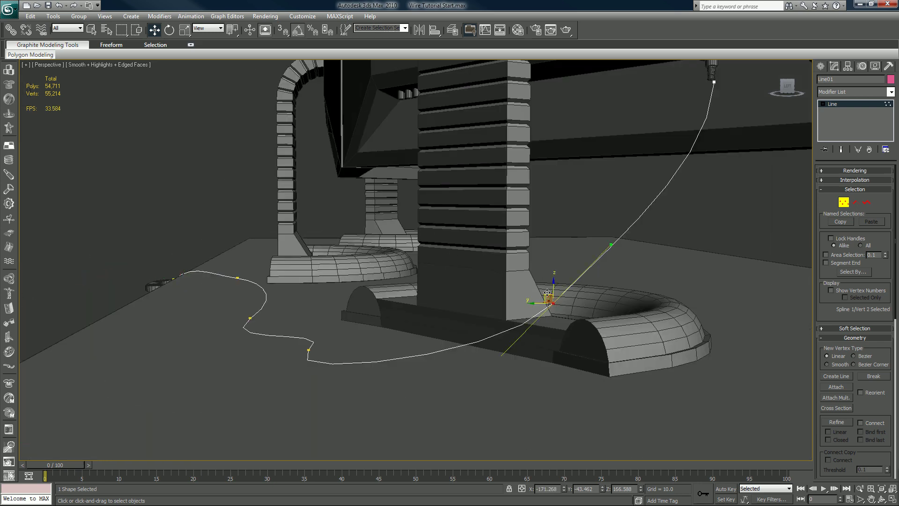
drag(546, 297, 544, 295)
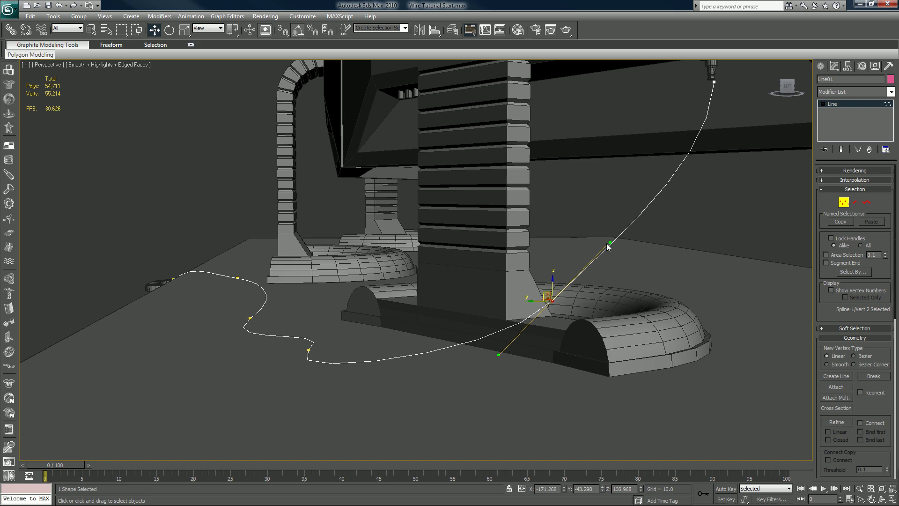
drag(610, 242, 606, 242)
- Select the line's first vertex and nudge it along Y to about -66, under the centre of the left monitor's plug
alt+middle_drag(600, 251, 653, 220)
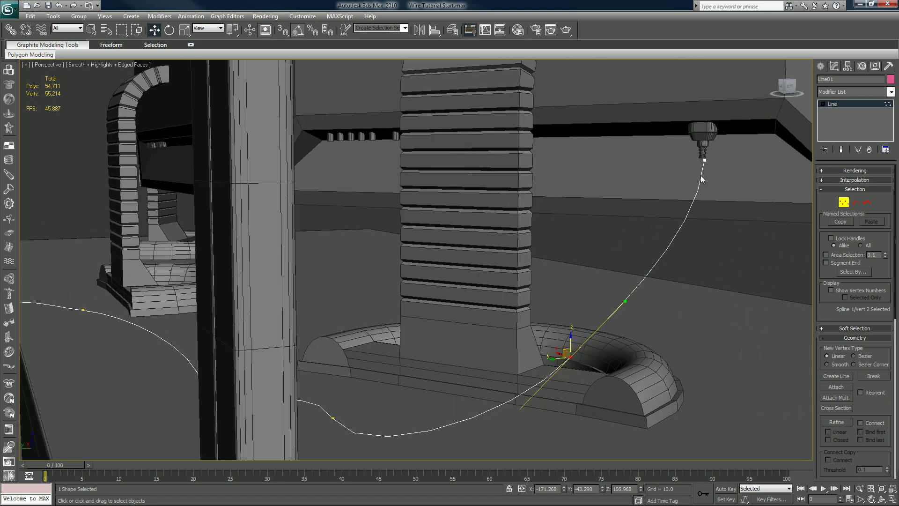
click(704, 159)
drag(688, 160, 686, 161)
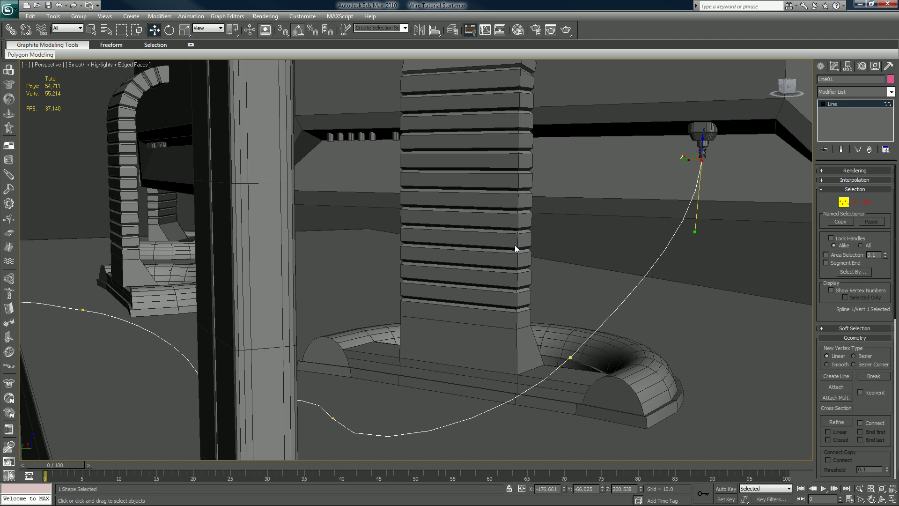
- Raise the floor vertex below the desk bracket to about X 7.8, Z 69.9 and turn its Bezier handle nearly vertical
scroll(515, 245, down, 3)
middle_drag(372, 271, 591, 154)
alt+middle_drag(361, 185, 412, 209)
middle_drag(738, 81, 730, 164)
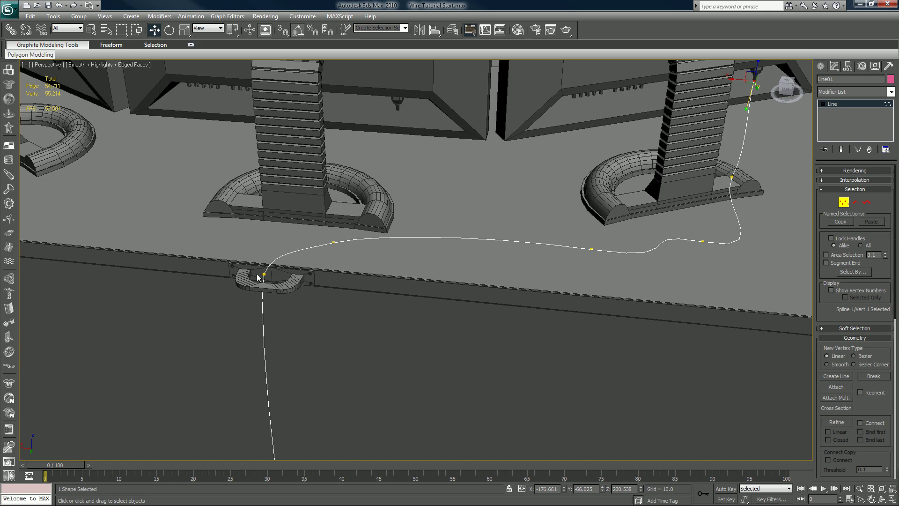
middle_drag(266, 289, 275, 166)
middle_drag(344, 319, 325, 145)
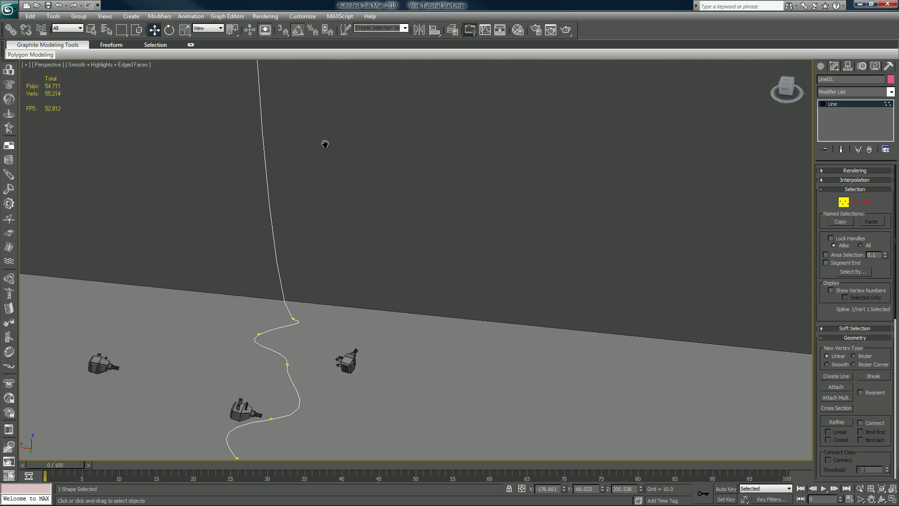
alt+middle_drag(349, 252, 408, 209)
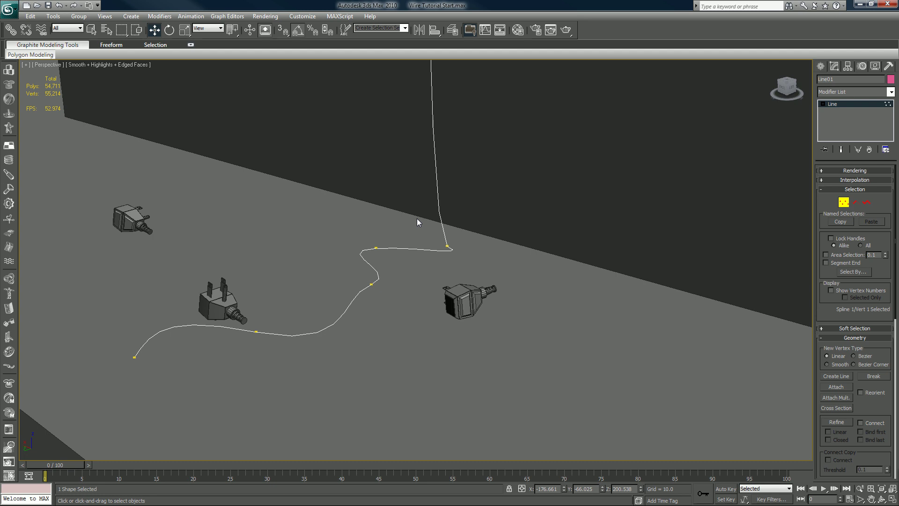
click(448, 245)
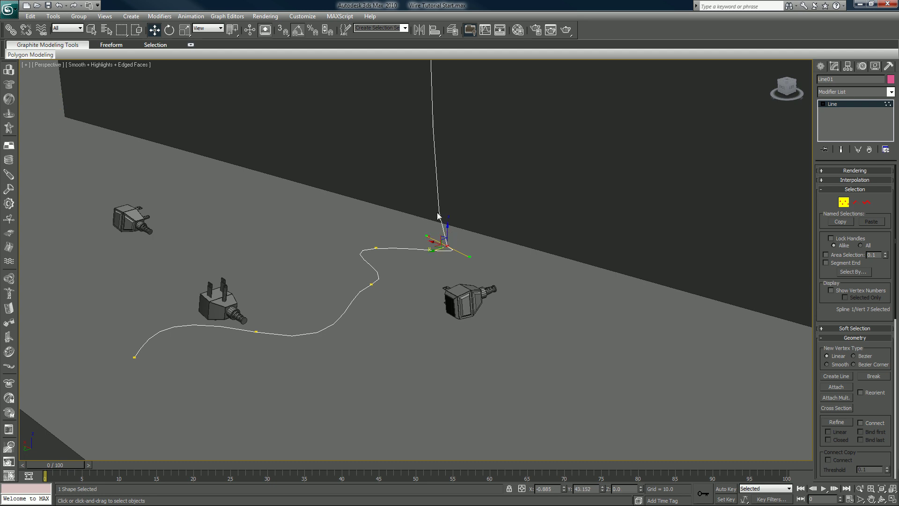
click(778, 93)
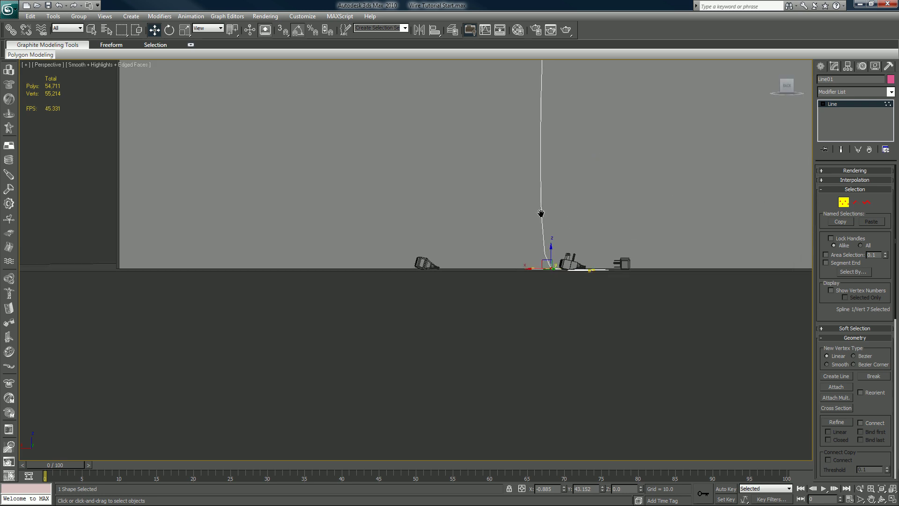
scroll(534, 234, up, 5)
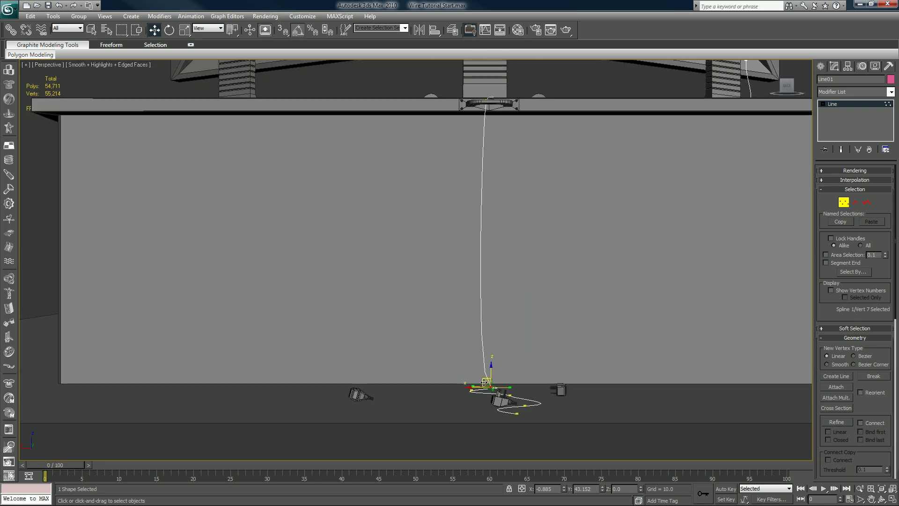
drag(484, 388, 467, 253)
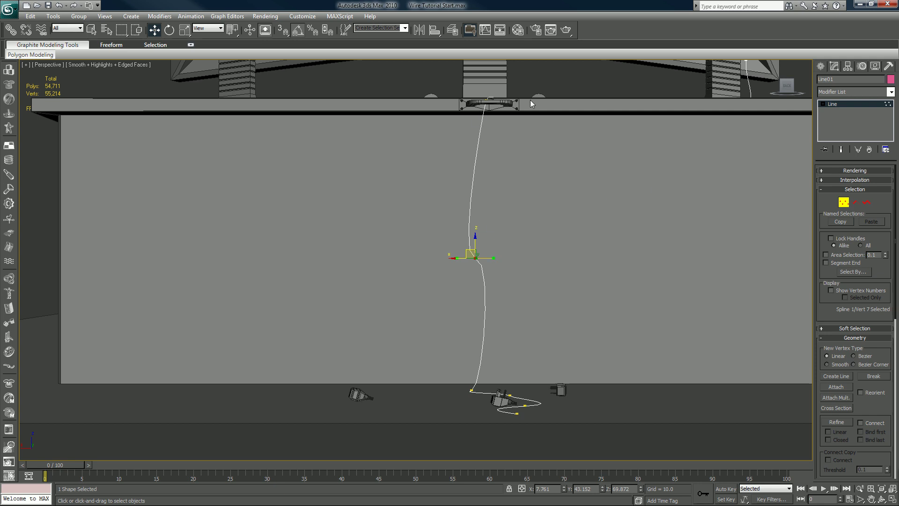
middle_drag(660, 141, 659, 190)
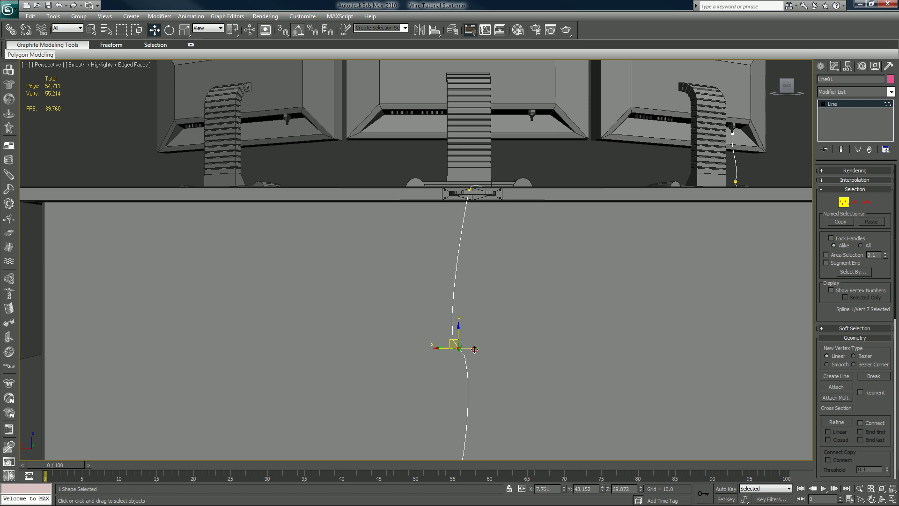
drag(474, 351, 446, 387)
- Select the wire's last vertex on the floor and move it near the middle plug's cable end, about X -7.5, Y 108
middle_drag(446, 387, 470, 247)
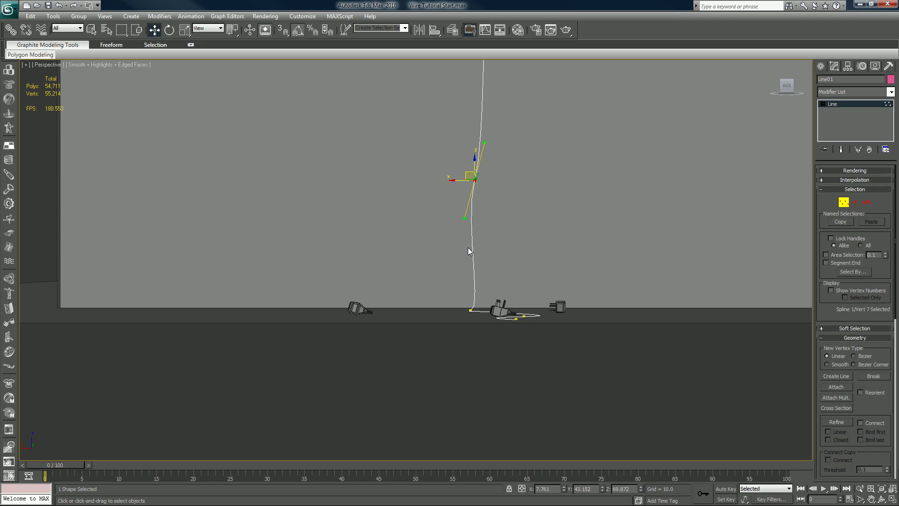
middle_drag(499, 243, 461, 210)
scroll(502, 229, up, 5)
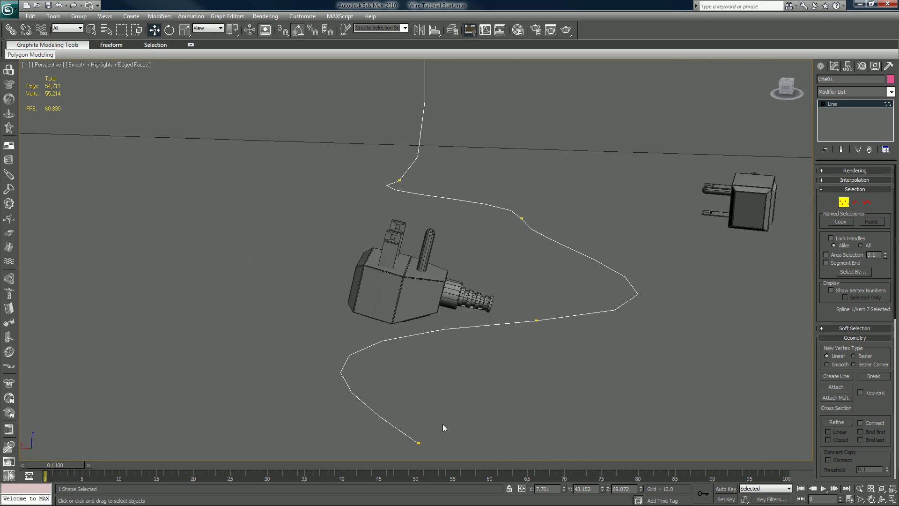
click(418, 443)
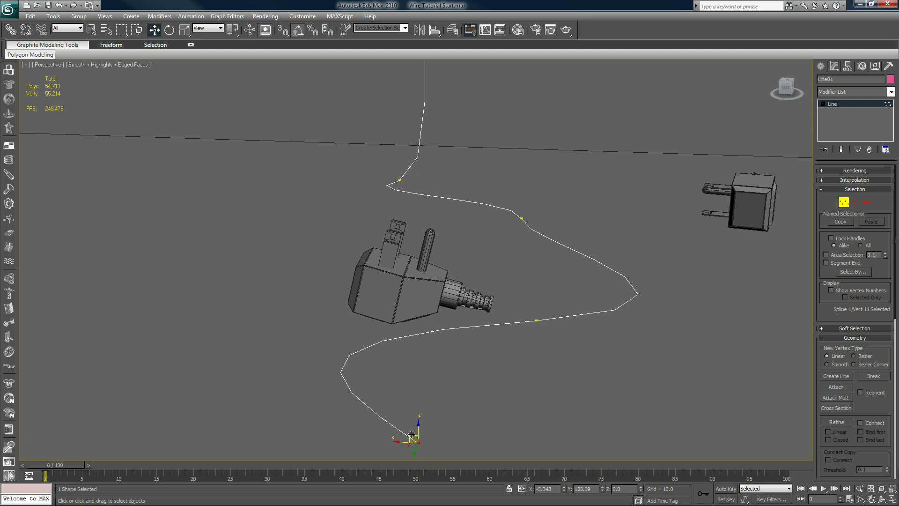
drag(411, 435, 486, 311)
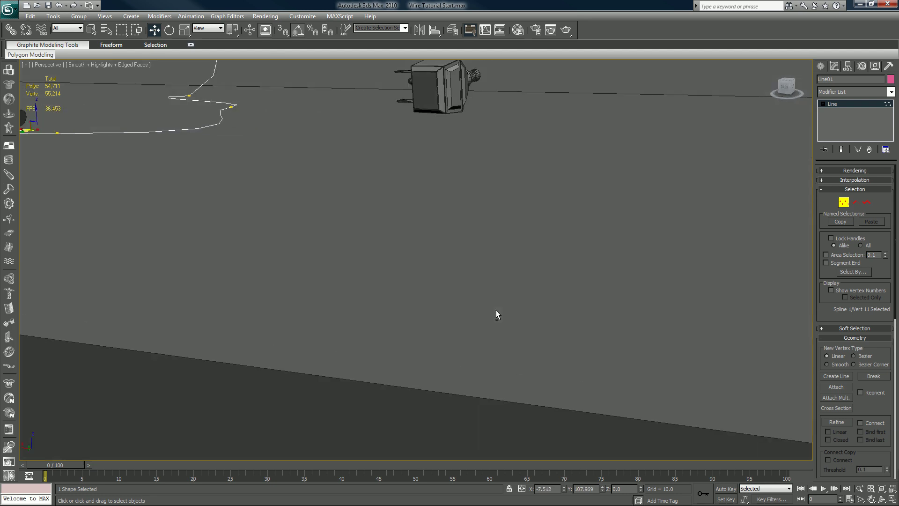
- Move the last vertex onto the end face of the middle plug's cable sleeve, at about X -6.8, Y 108.7, Z 0.5
key(z)
scroll(489, 307, down, 3)
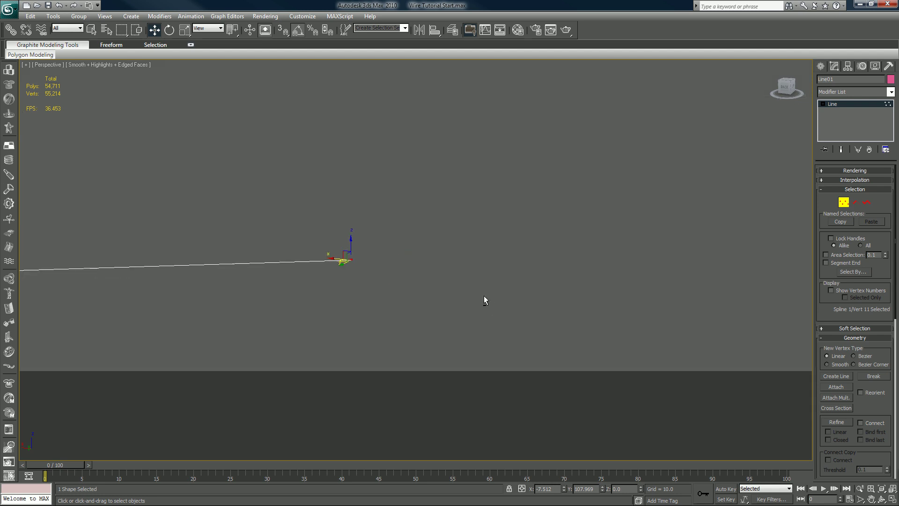
mouse_move(484, 296)
alt+middle_down()
mouse_move(477, 308)
mouse_move(482, 296)
alt+middle_up()
scroll(482, 297, down, 3)
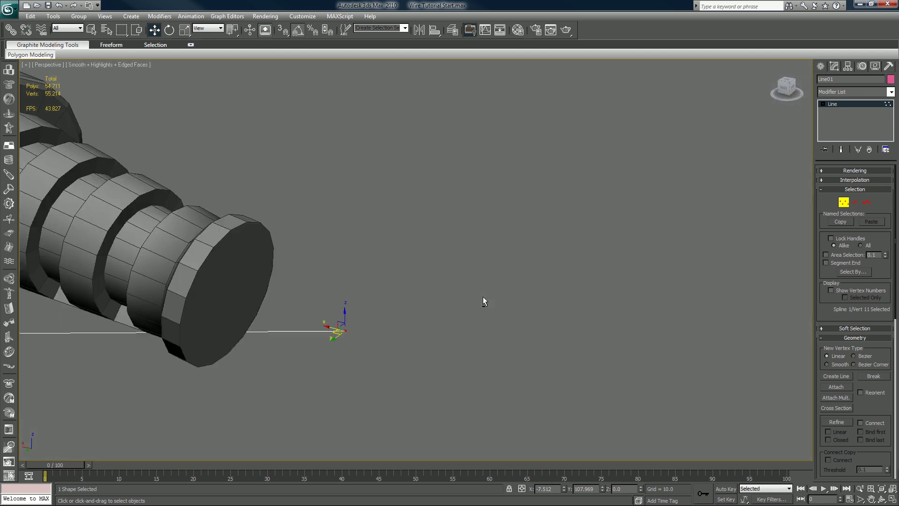
scroll(481, 296, down, 3)
drag(367, 302, 326, 265)
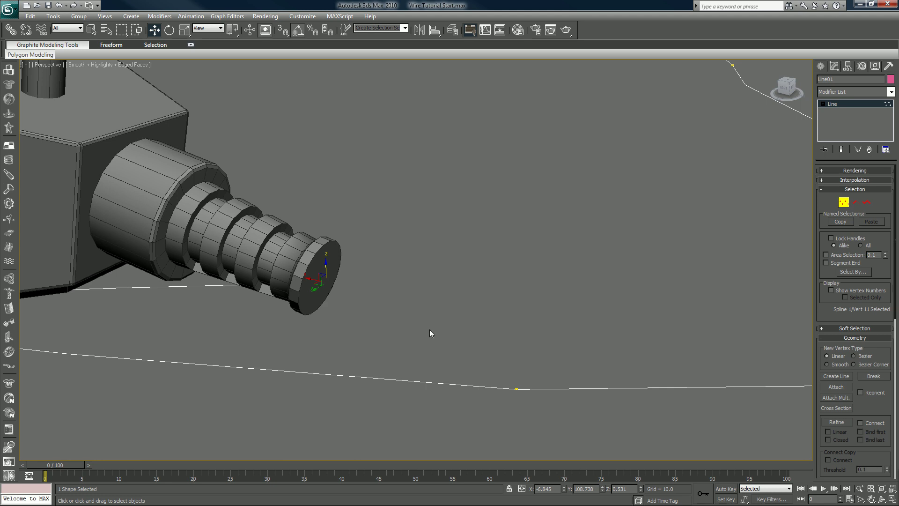
- Centre the last vertex on the plug sleeve's end face from two angles, at about X -7.1, Y 109.8, Z 0.9
middle_drag(372, 339, 439, 339)
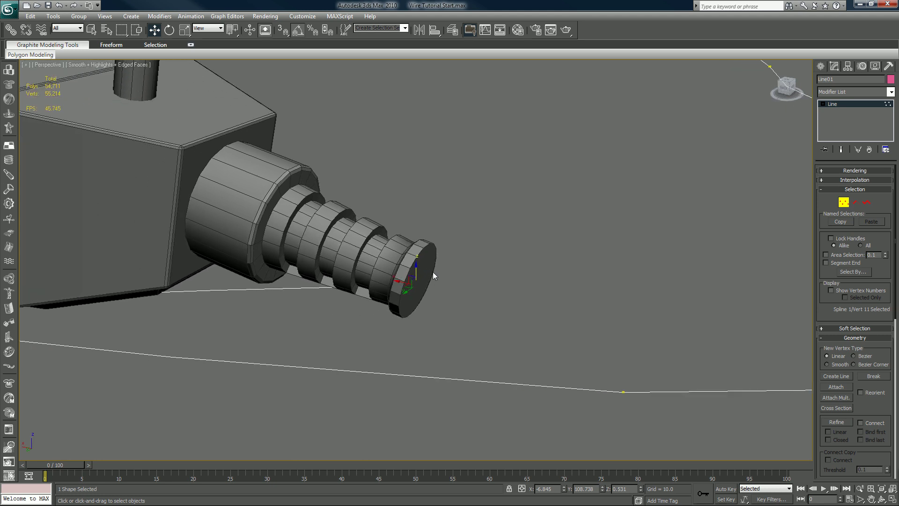
drag(403, 283, 422, 286)
key(7)
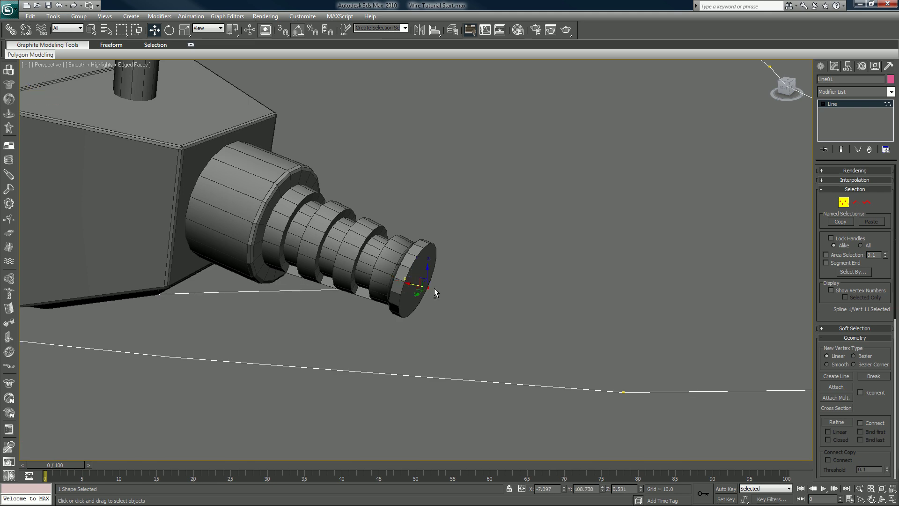
alt+middle_drag(434, 288, 379, 278)
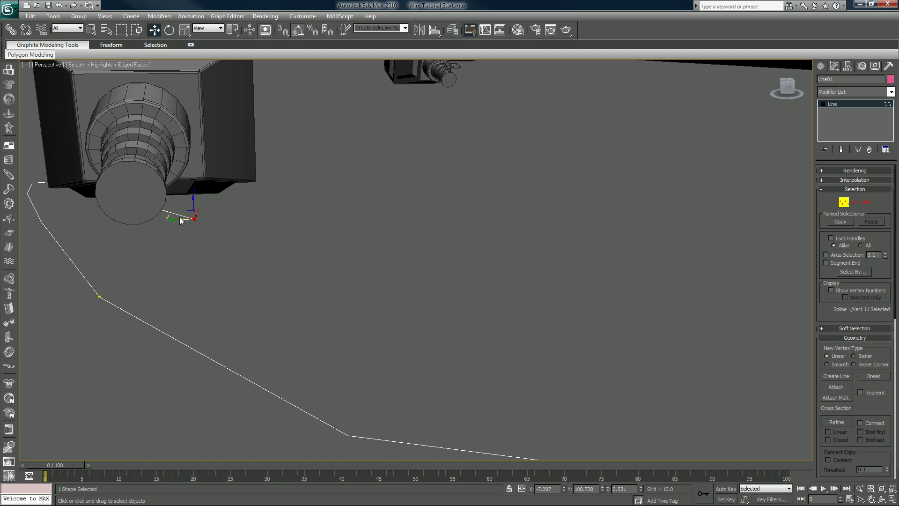
key(7)
drag(185, 214, 134, 196)
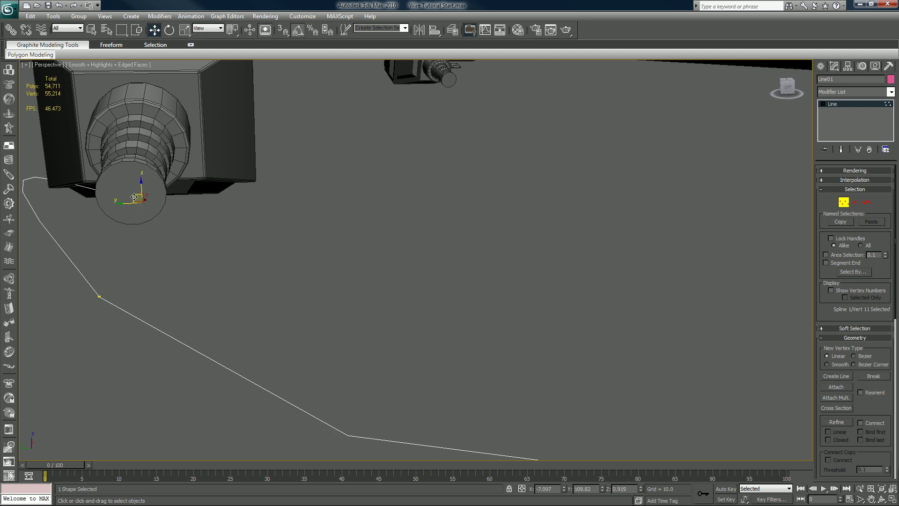
- Examine the wire's course between the middle plug on the floor, the desk bracket and the left monitor
key(7)
key(7)
alt+middle_drag(156, 211, 426, 222)
scroll(247, 246, down, 10)
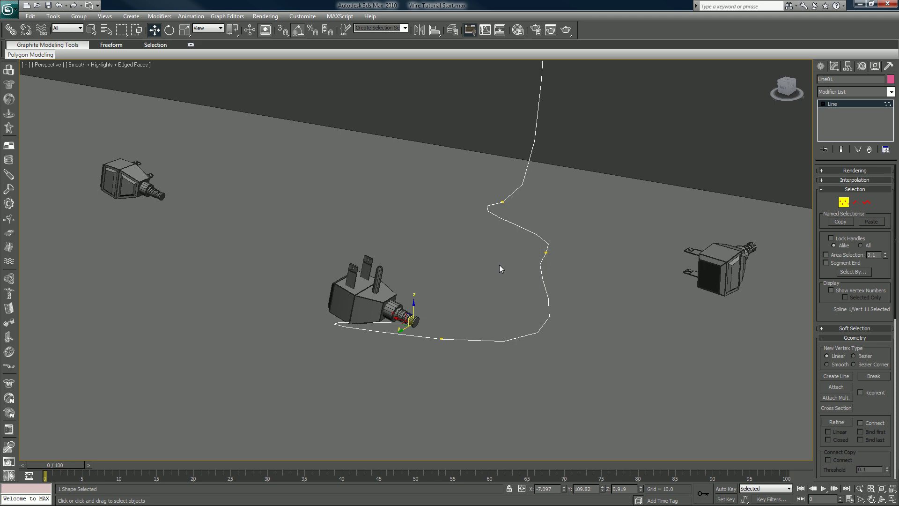
scroll(500, 268, down, 5)
middle_drag(521, 216, 463, 316)
scroll(473, 328, down, 5)
scroll(440, 347, up, 3)
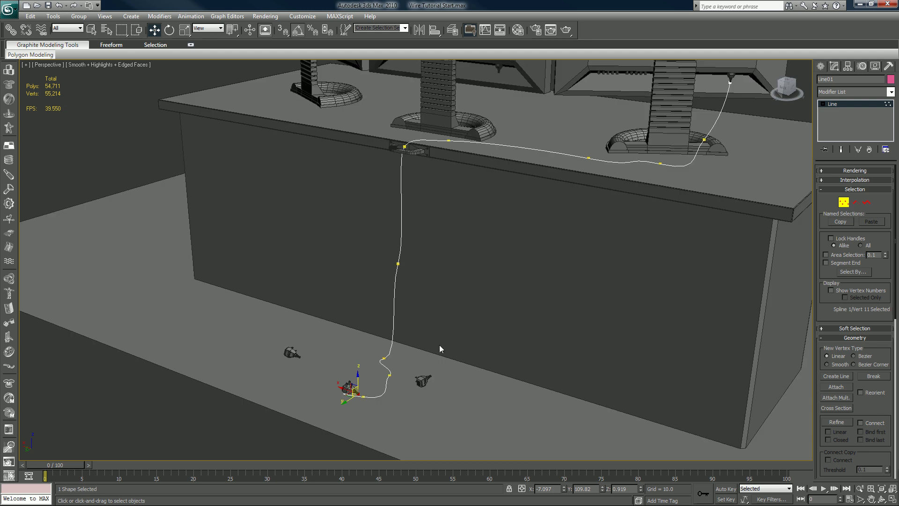
middle_drag(439, 349, 473, 254)
scroll(492, 251, up, 3)
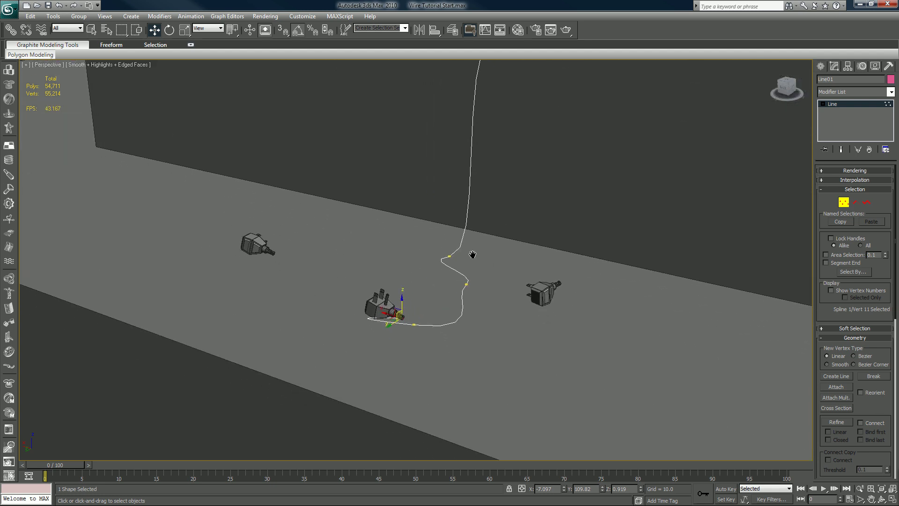